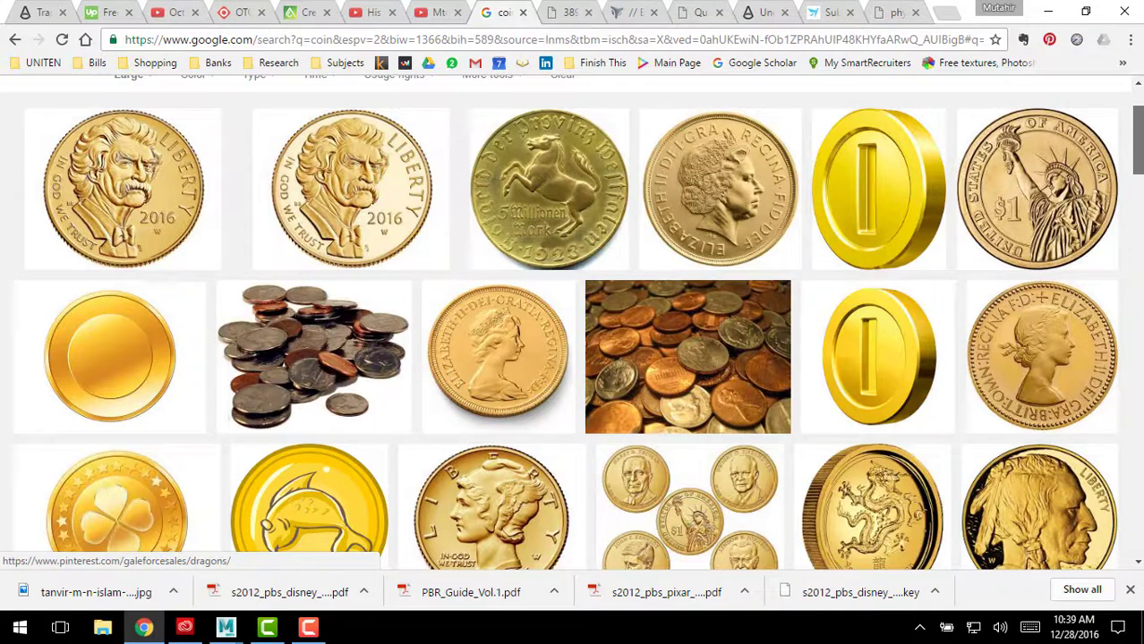
Switch to Autodesk Maya and create a polygon cylinder primitive at the origin
mouse_move(226, 628)
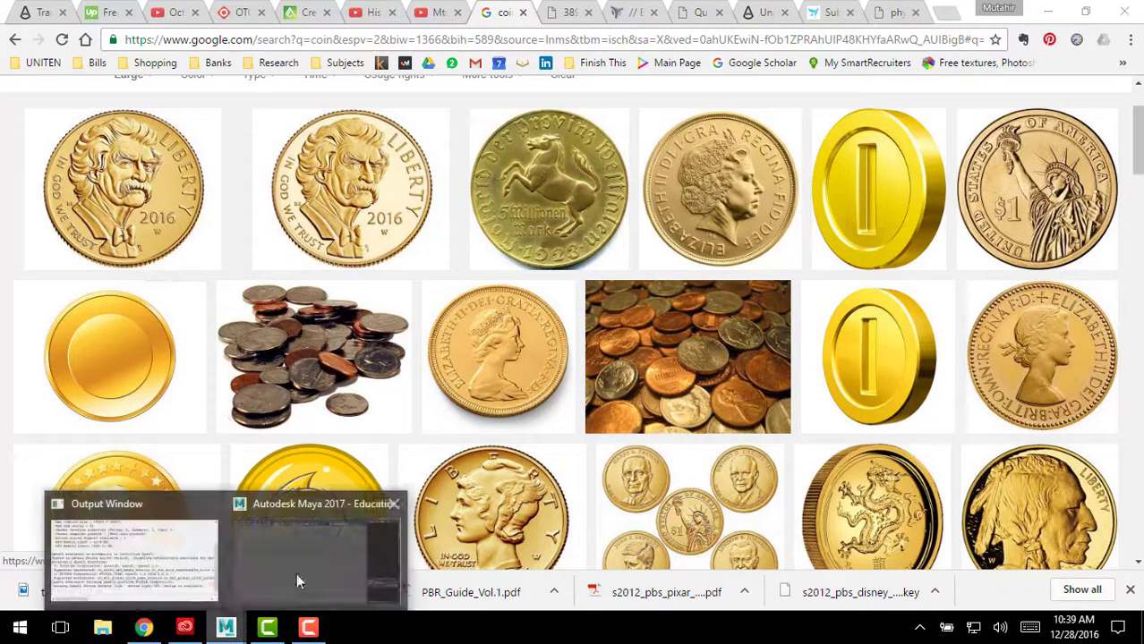
click(296, 572)
click(77, 28)
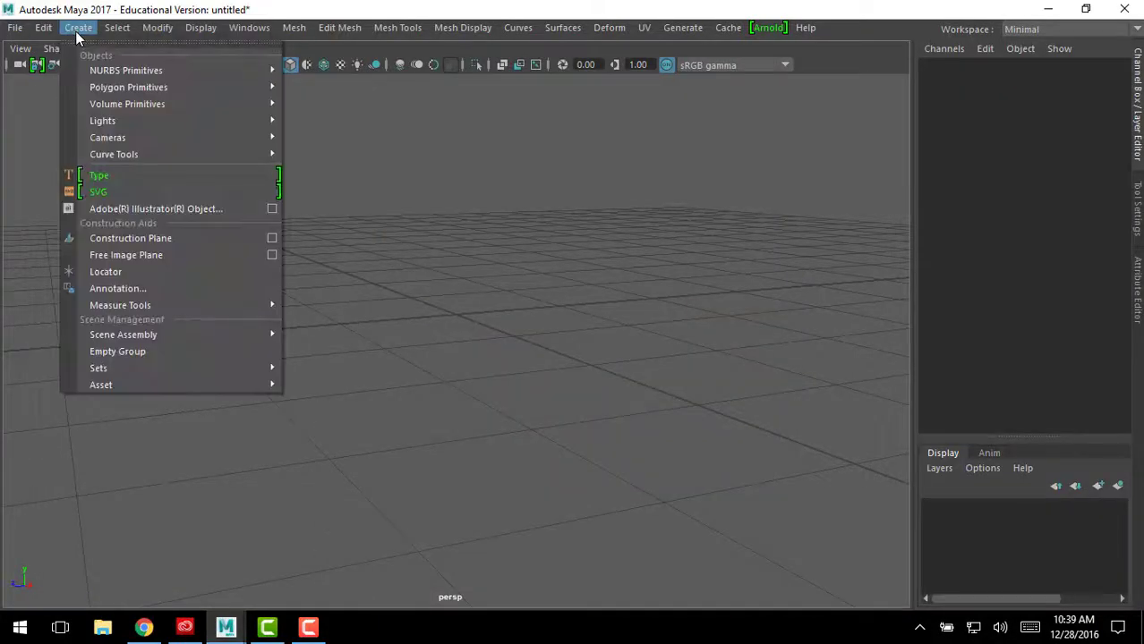
mouse_move(171, 87)
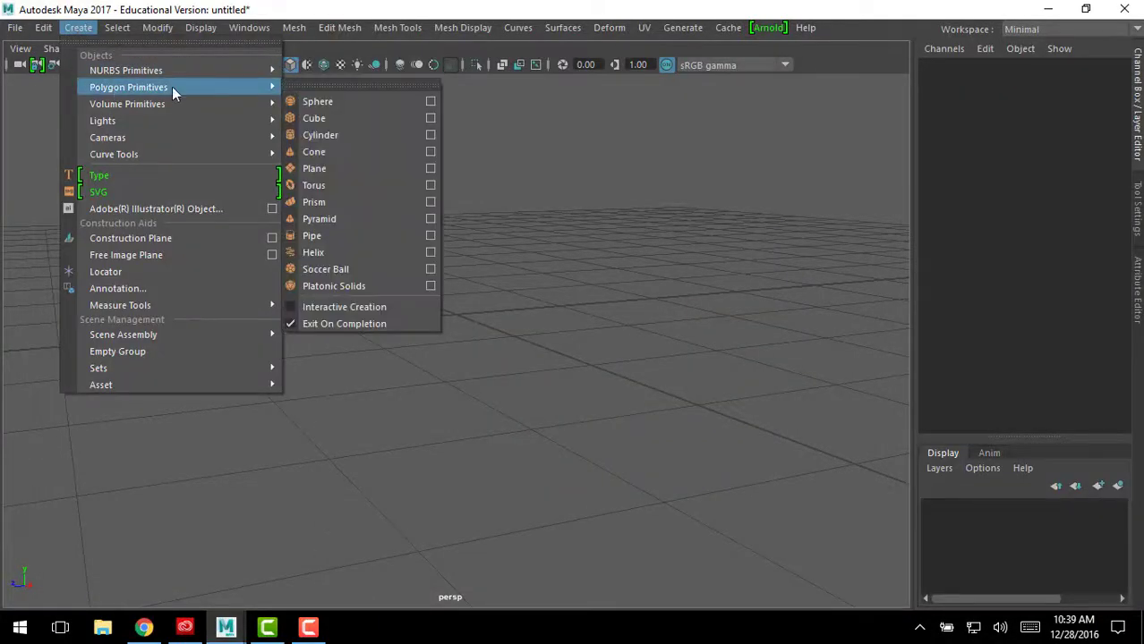
click(329, 136)
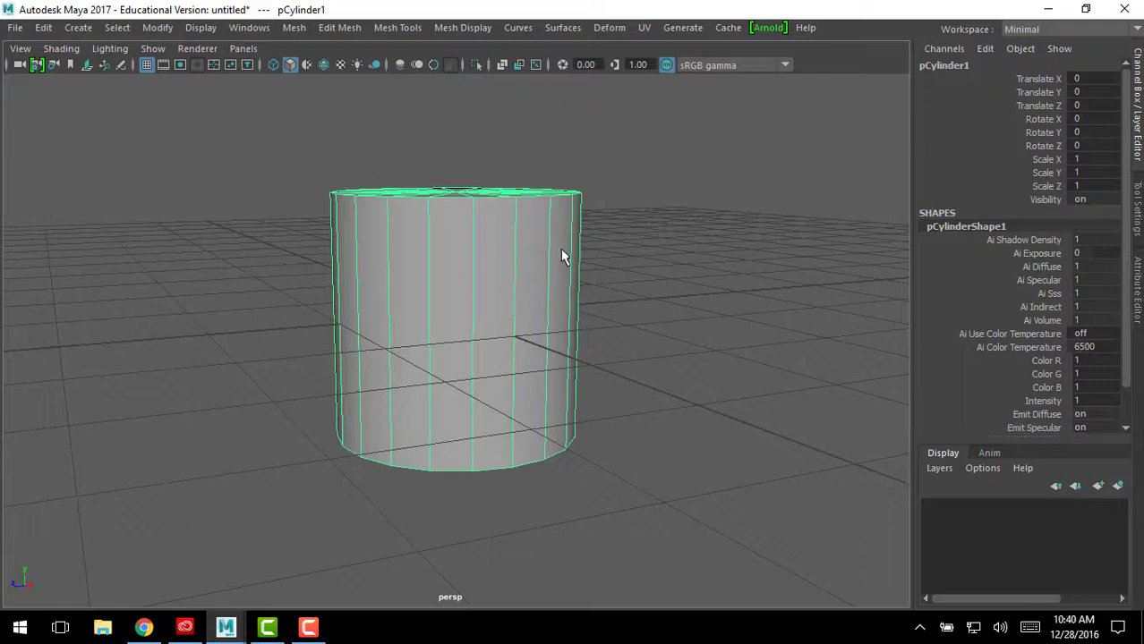
Set the cylinder's axis subdivisions to 60 in its creation inputs
alt+drag(562, 257, 618, 269)
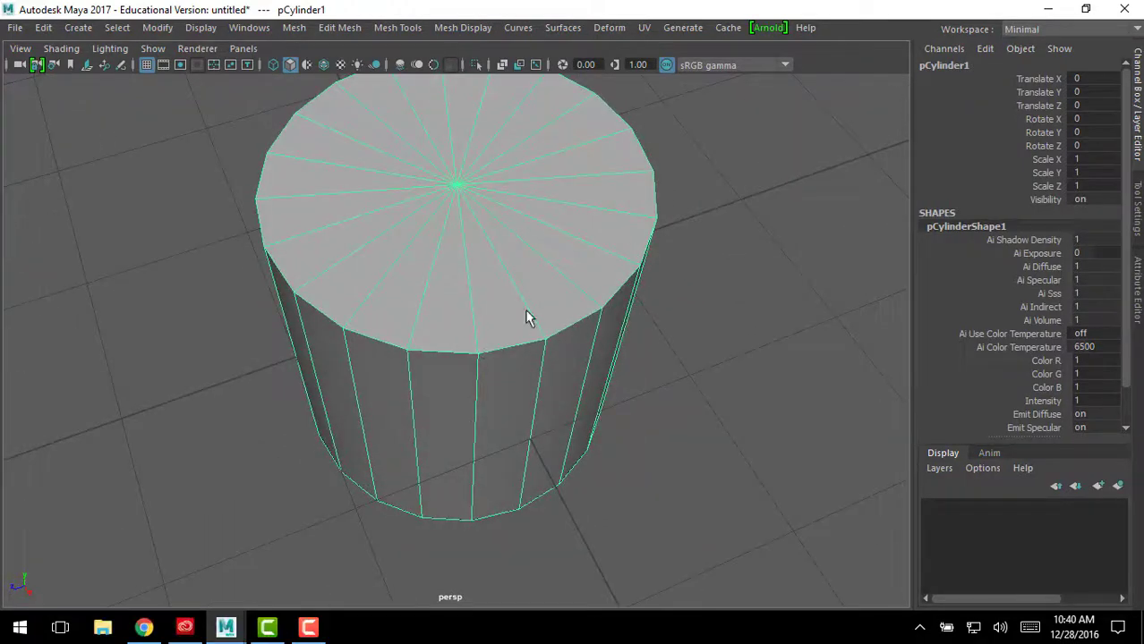
alt+drag(526, 318, 300, 208)
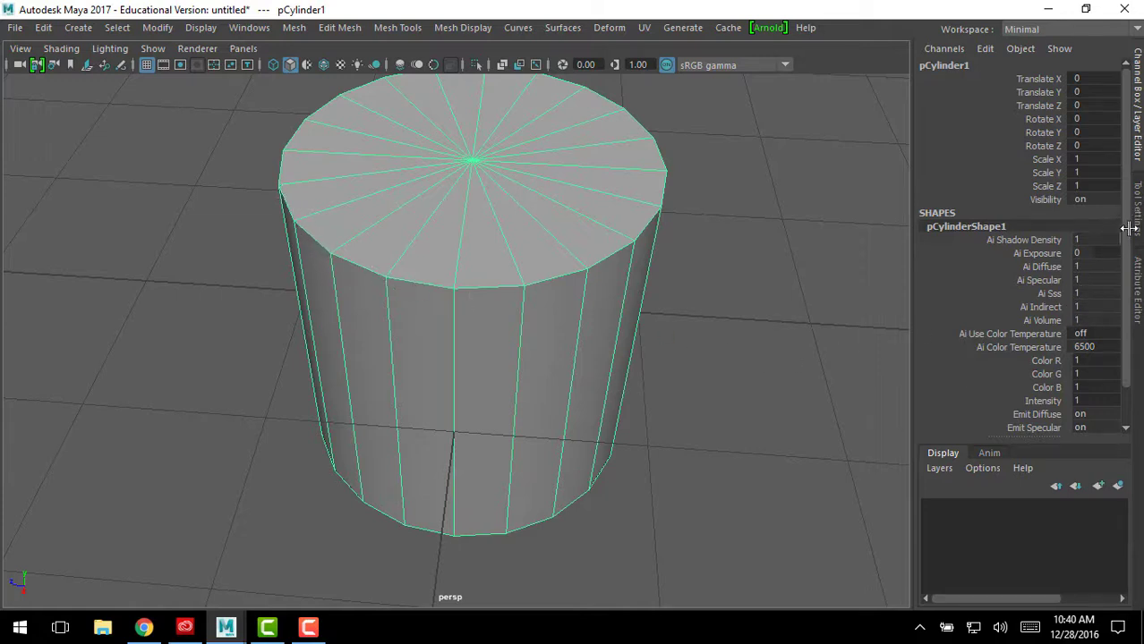
scroll(1113, 328, down, 1)
click(973, 415)
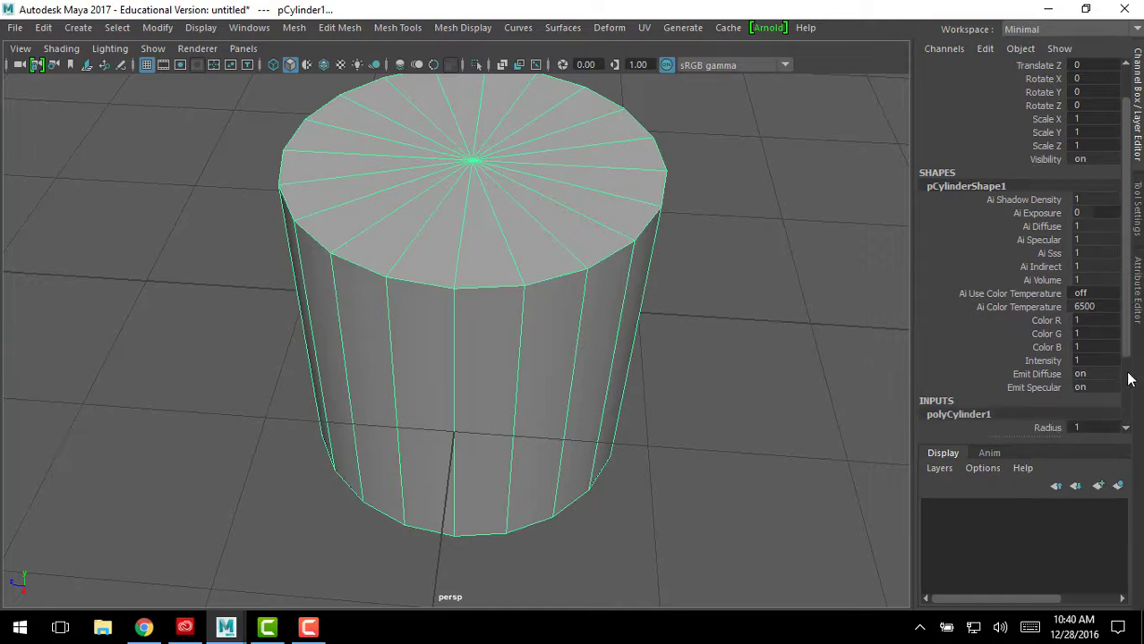
drag(1130, 376, 1124, 432)
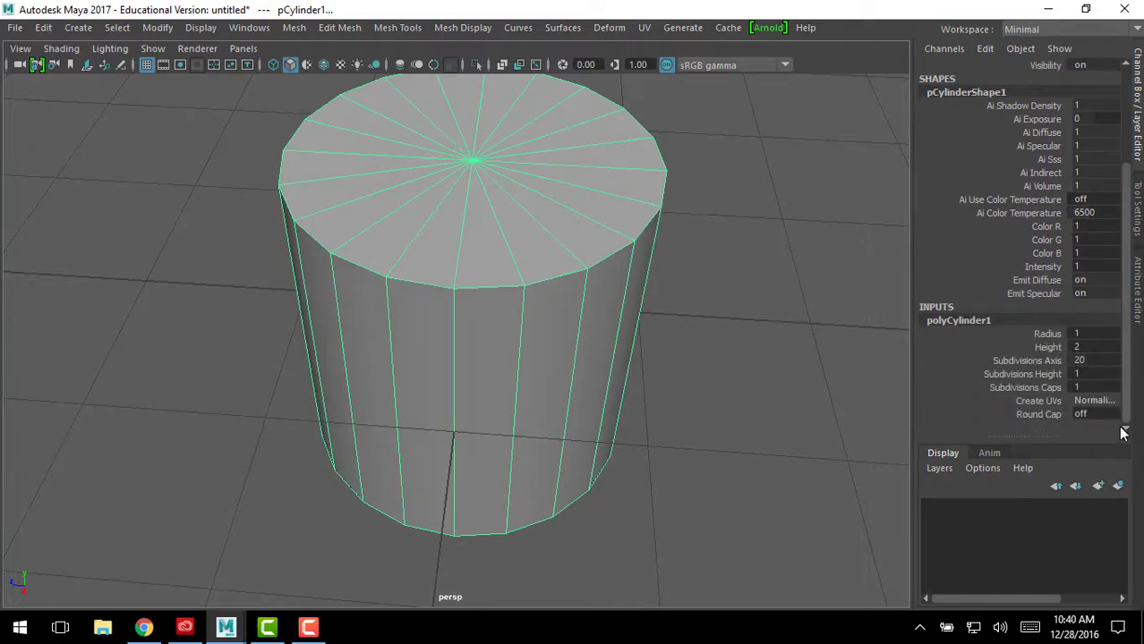
click(1045, 362)
click(1080, 360)
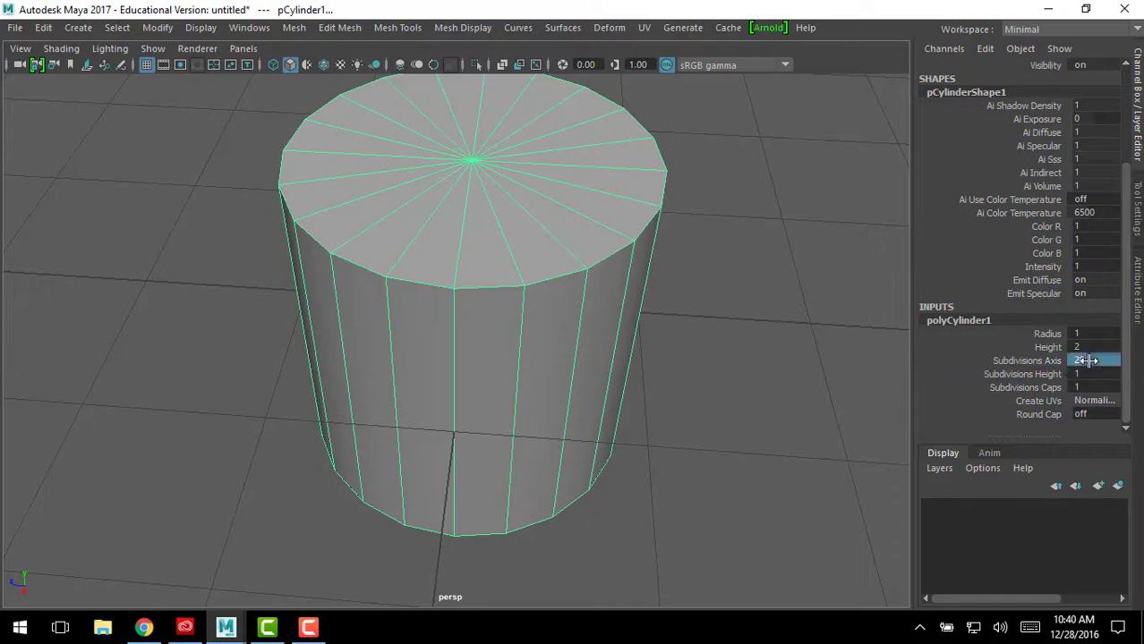
text(60)
key(Return)
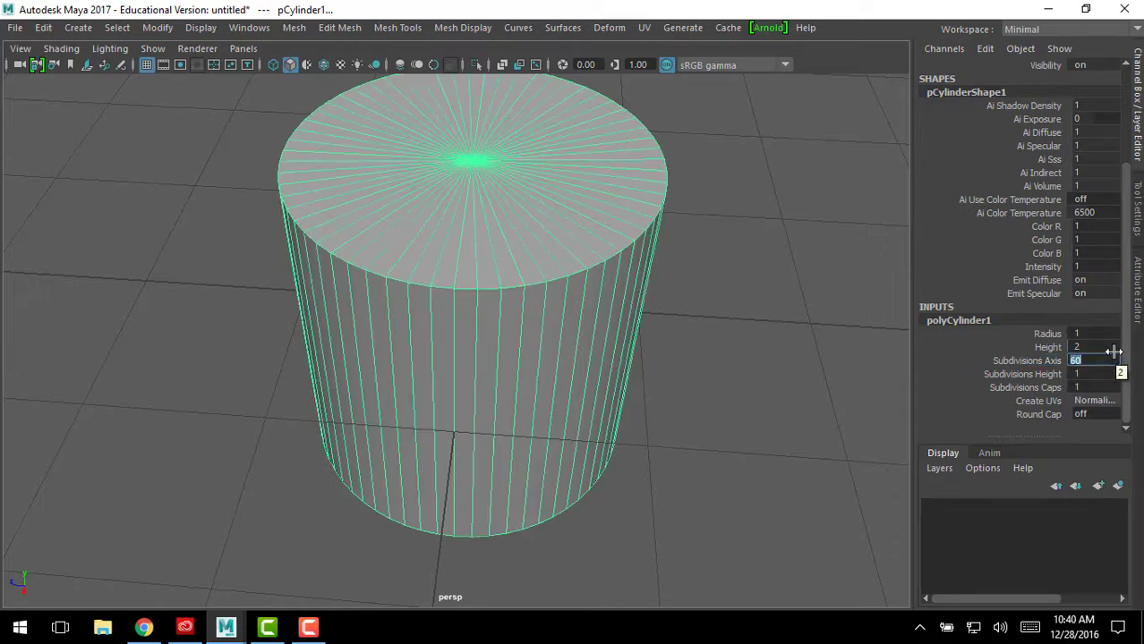
Scale the cylinder down along its height into a thin disc and compare it with the coin images in Chrome
alt+drag(528, 313, 508, 382)
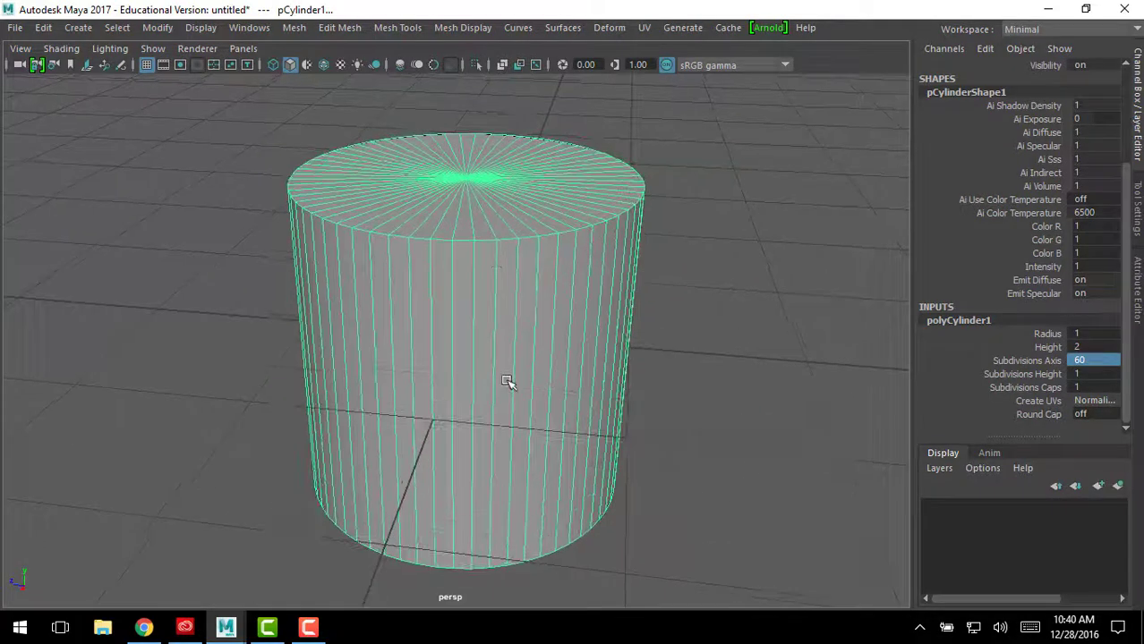
key(w)
drag(461, 266, 508, 368)
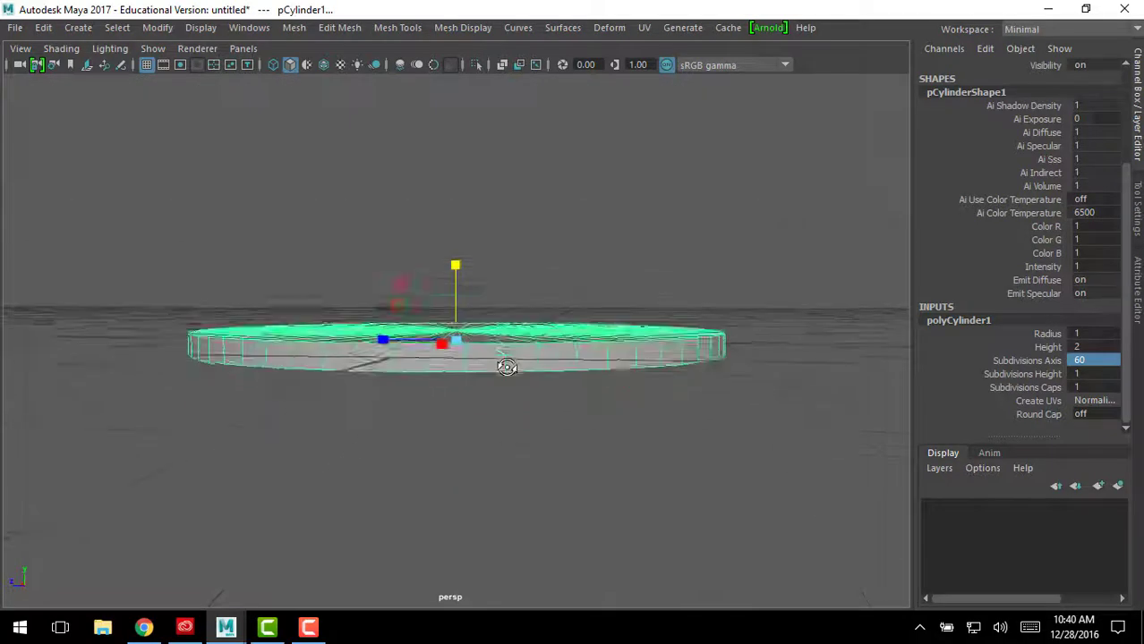
key(alt+Tab)
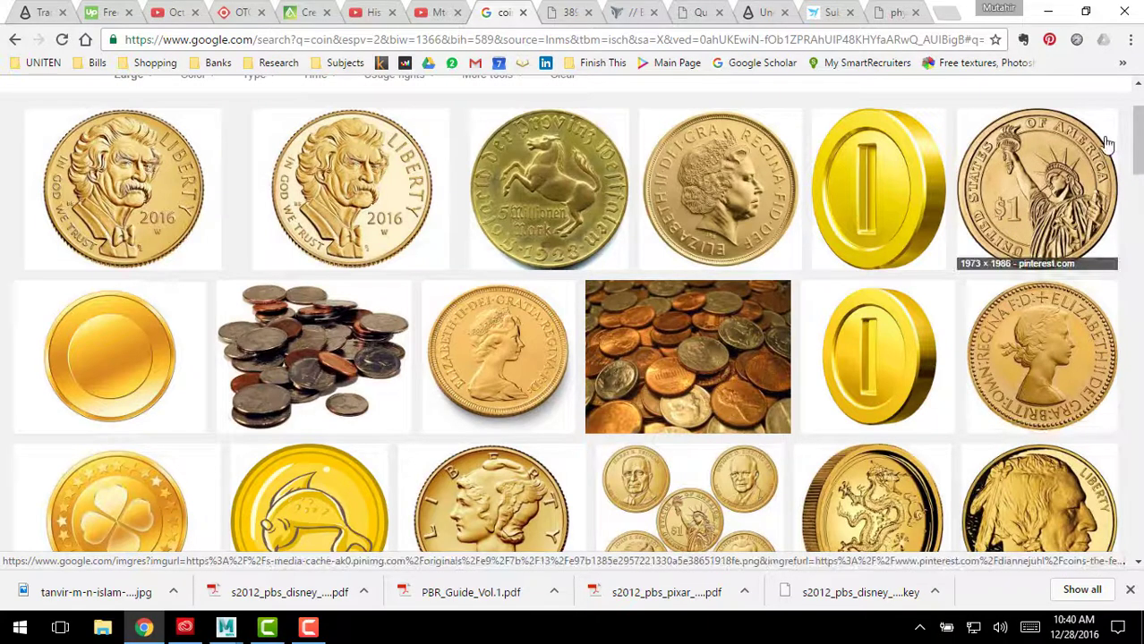
key(alt+Tab)
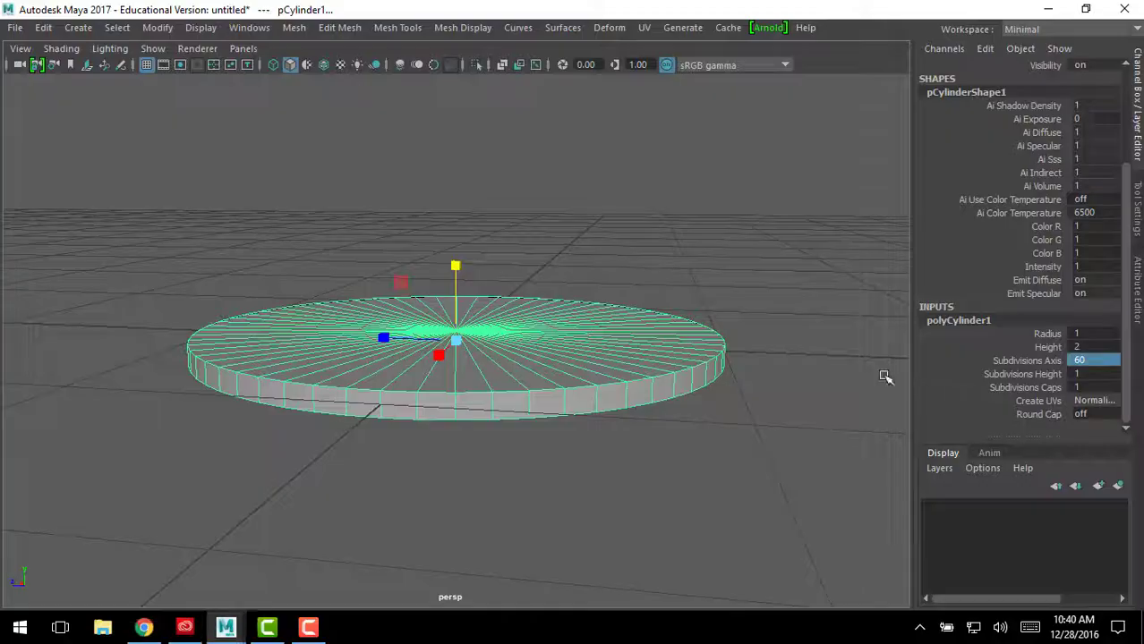
key(alt+Tab)
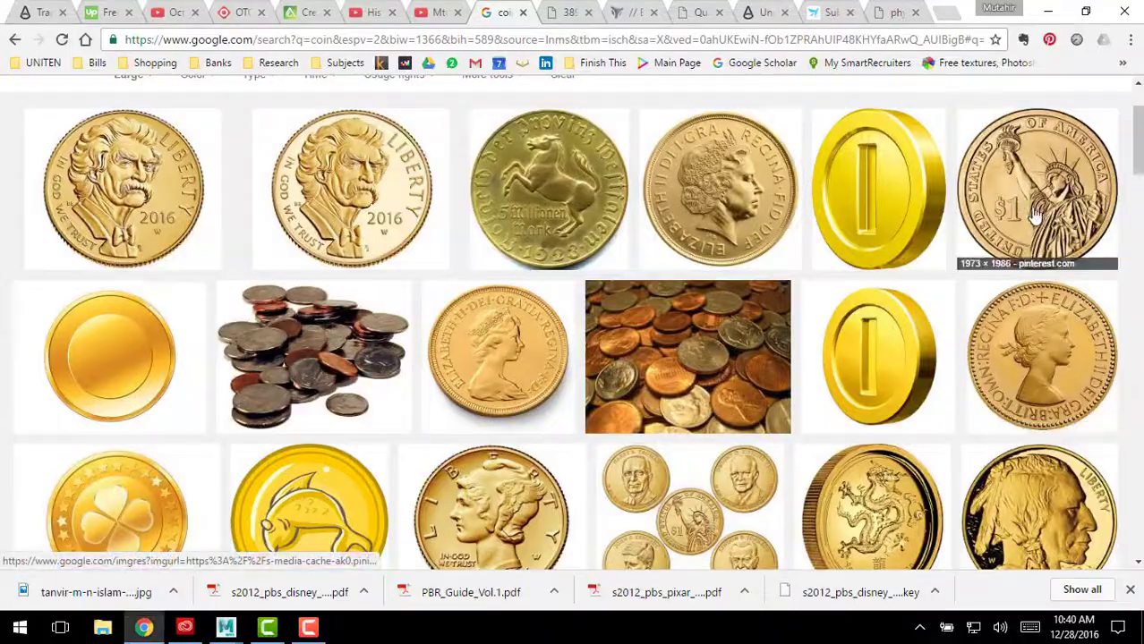
key(alt+Tab)
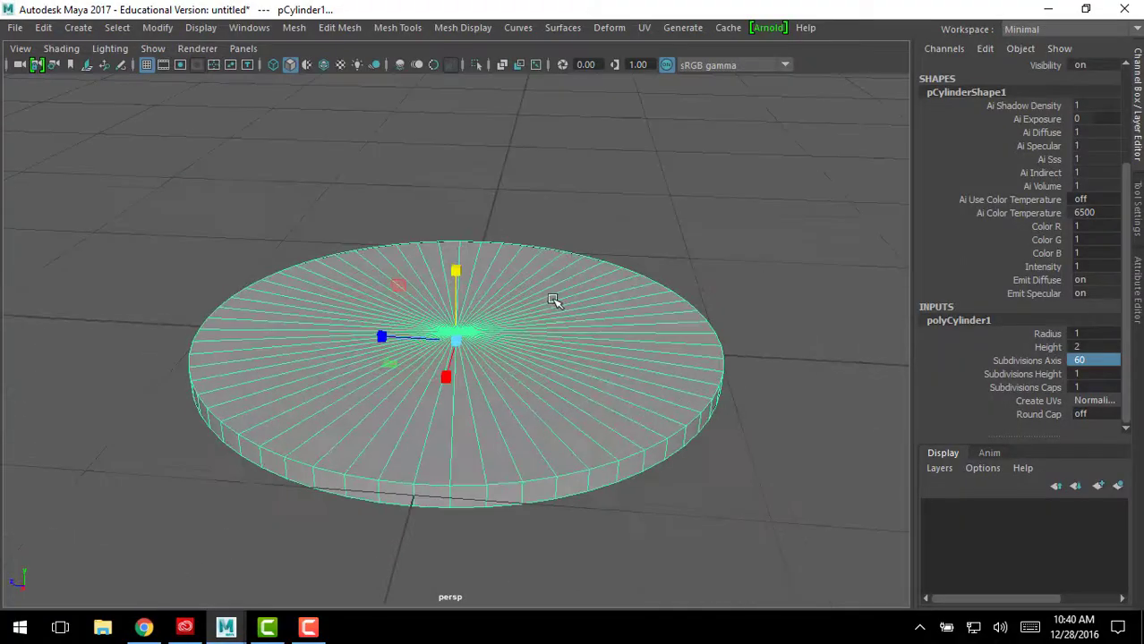
Enter face mode and select all the top and bottom cap faces of the disc, excluding its side faces
right_click(539, 288)
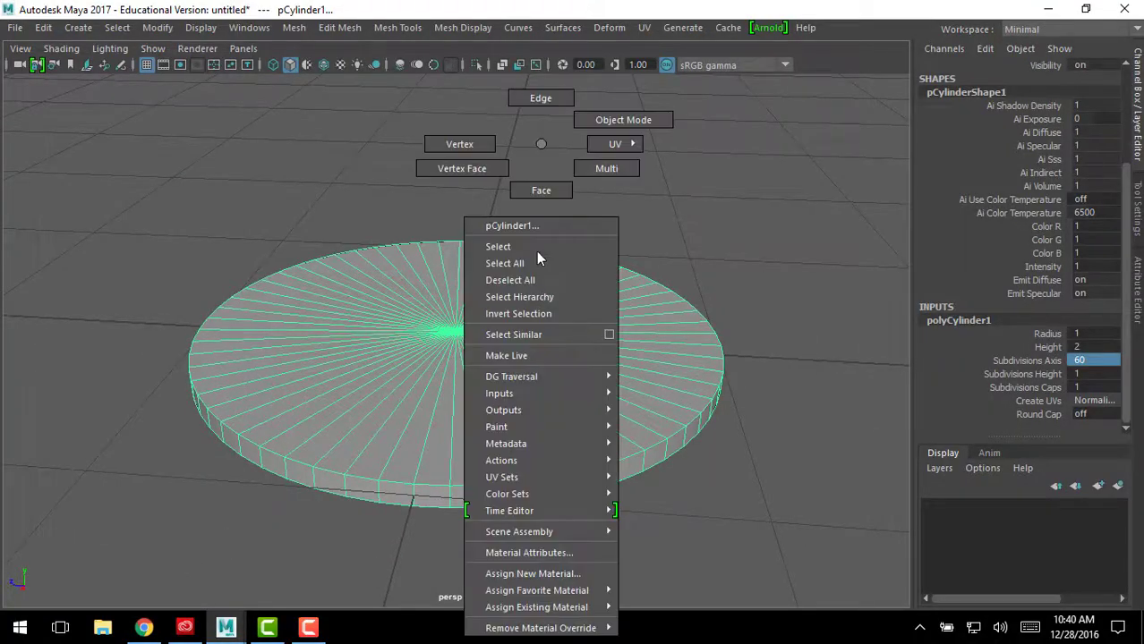
right_drag(541, 203, 541, 192)
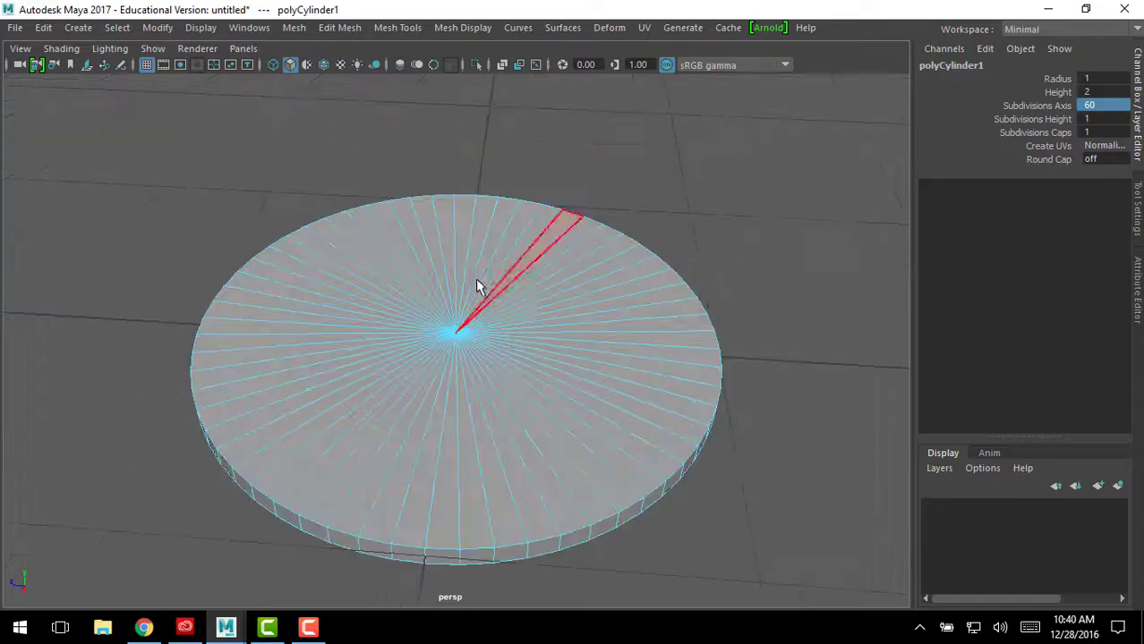
drag(471, 278, 526, 358)
alt+drag(538, 435, 724, 178)
click(724, 178)
drag(379, 255, 494, 469)
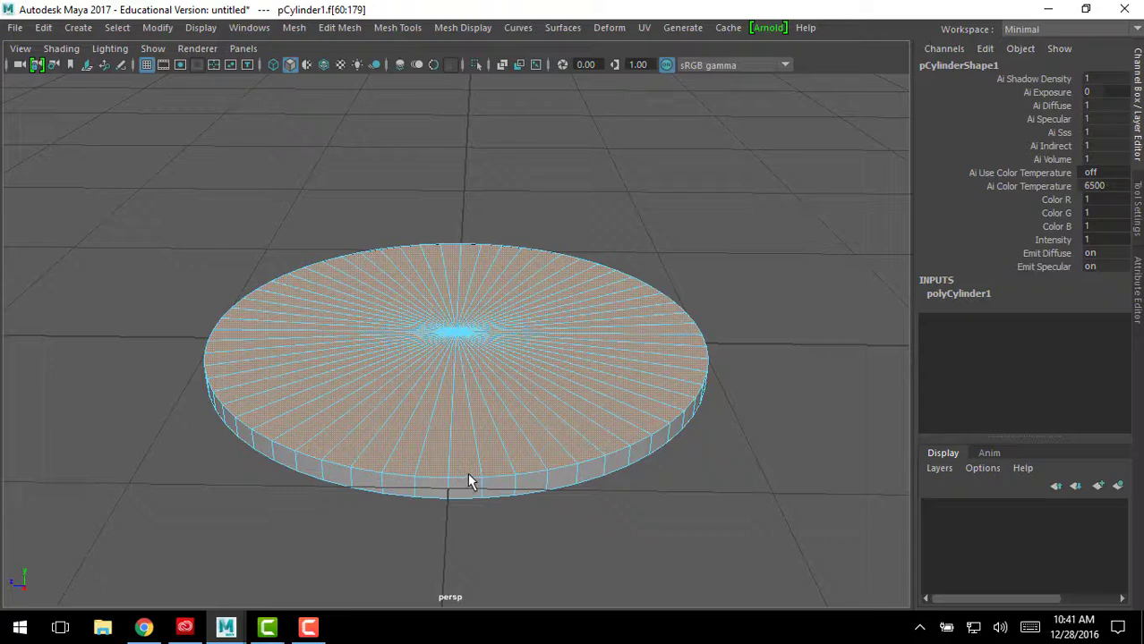
Examine the rims of the coin reference images in Chrome and compare them with the disc's flat faces in Maya
alt+drag(502, 280, 526, 281)
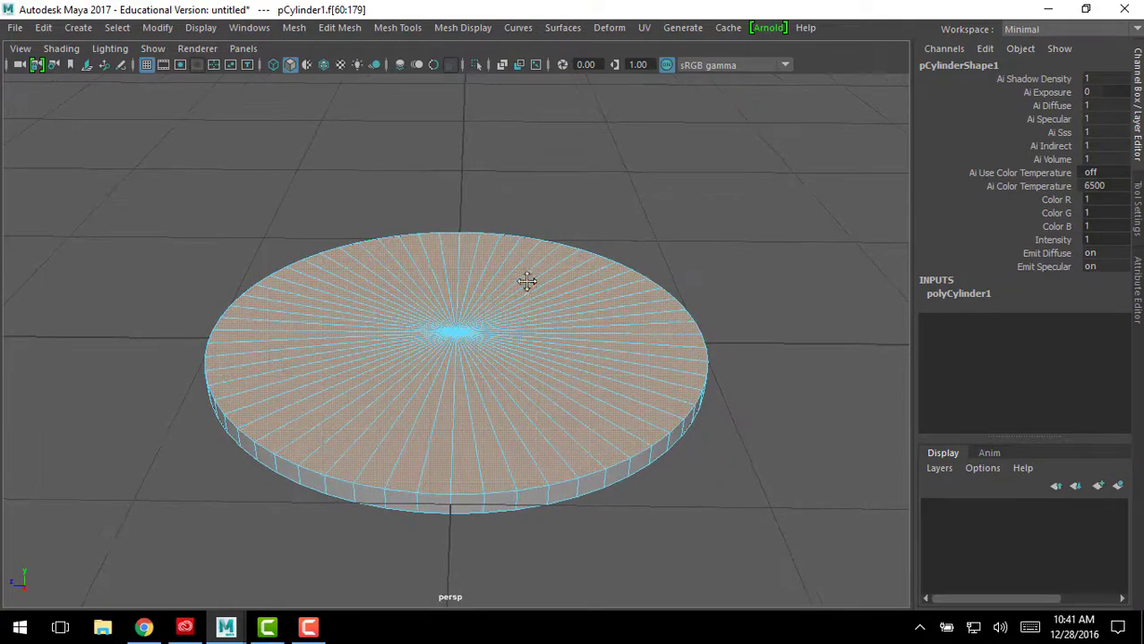
alt+middle_drag(526, 281, 548, 229)
scroll(567, 236, up, 1)
key(alt+Tab)
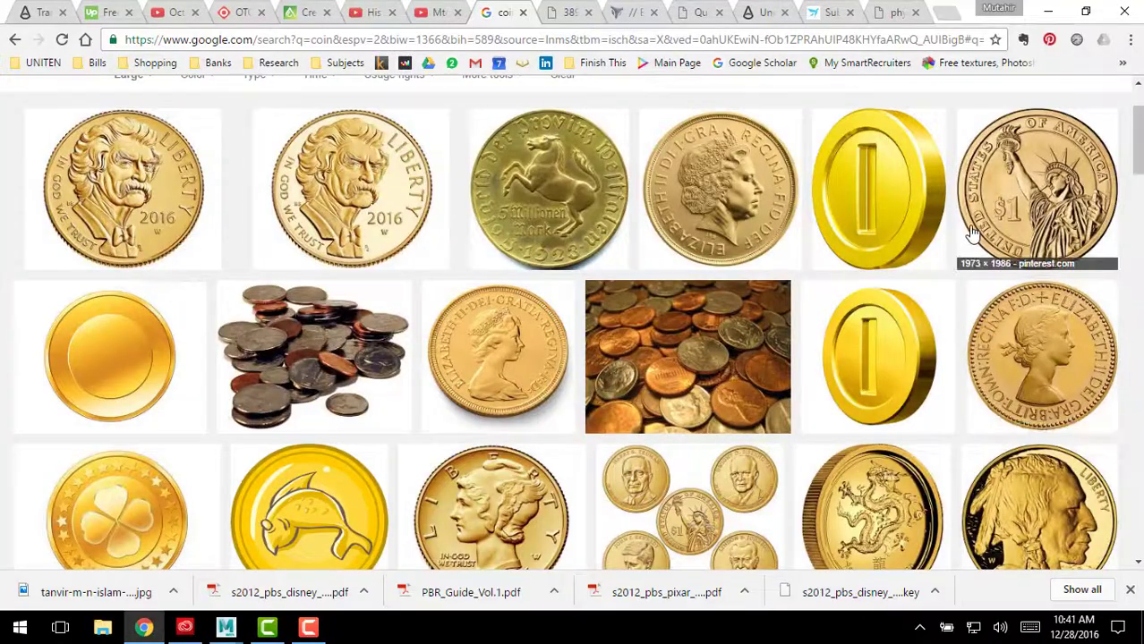
key(alt+Tab)
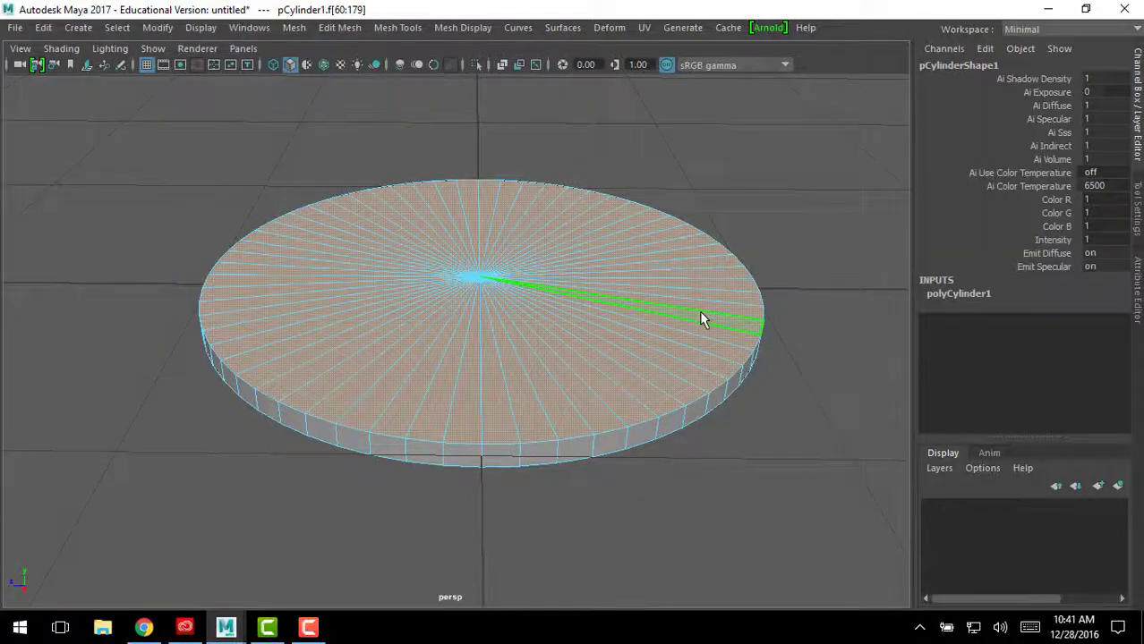
key(alt+Tab)
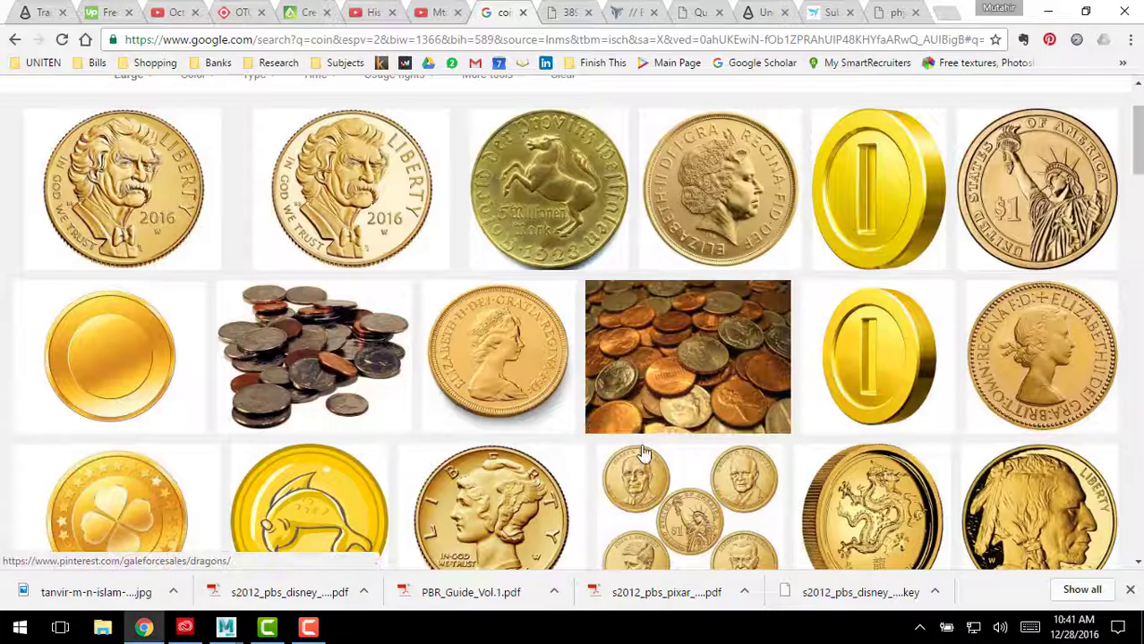
key(alt+Tab)
alt+drag(631, 255, 613, 286)
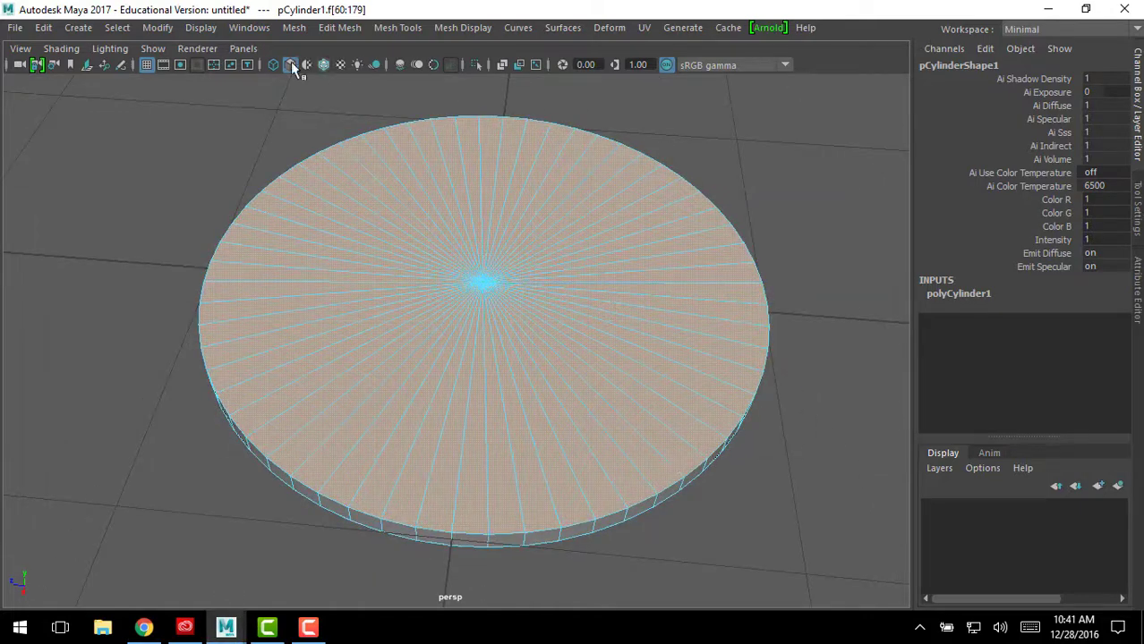
Extrude the selected cap faces and scale them evenly inward to leave a narrow rim around the disc's edge
click(339, 28)
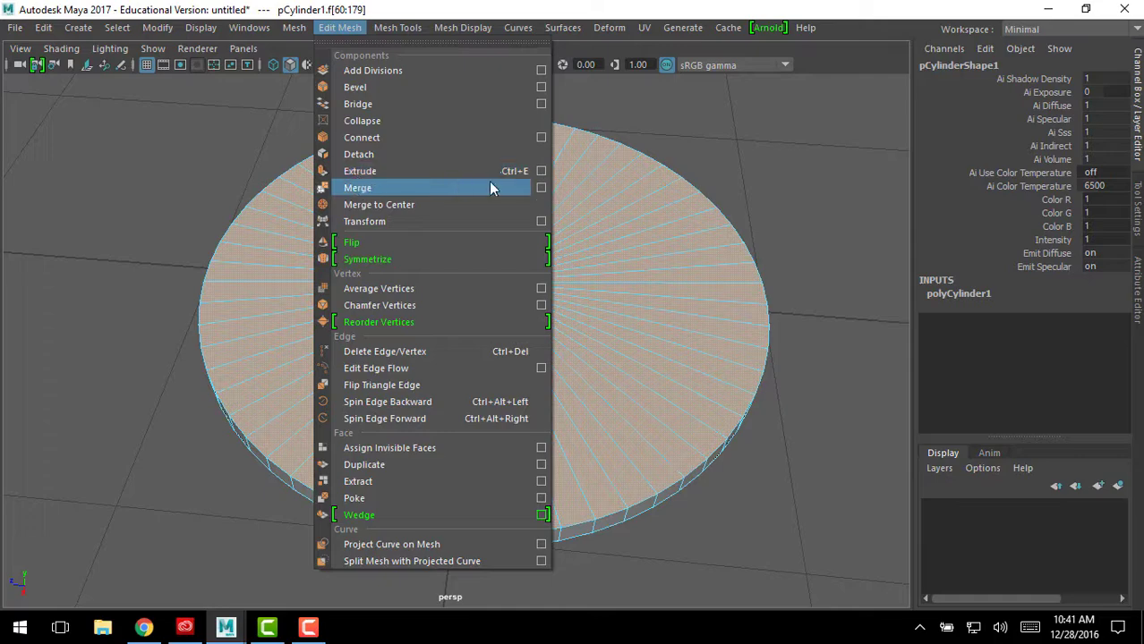
click(514, 172)
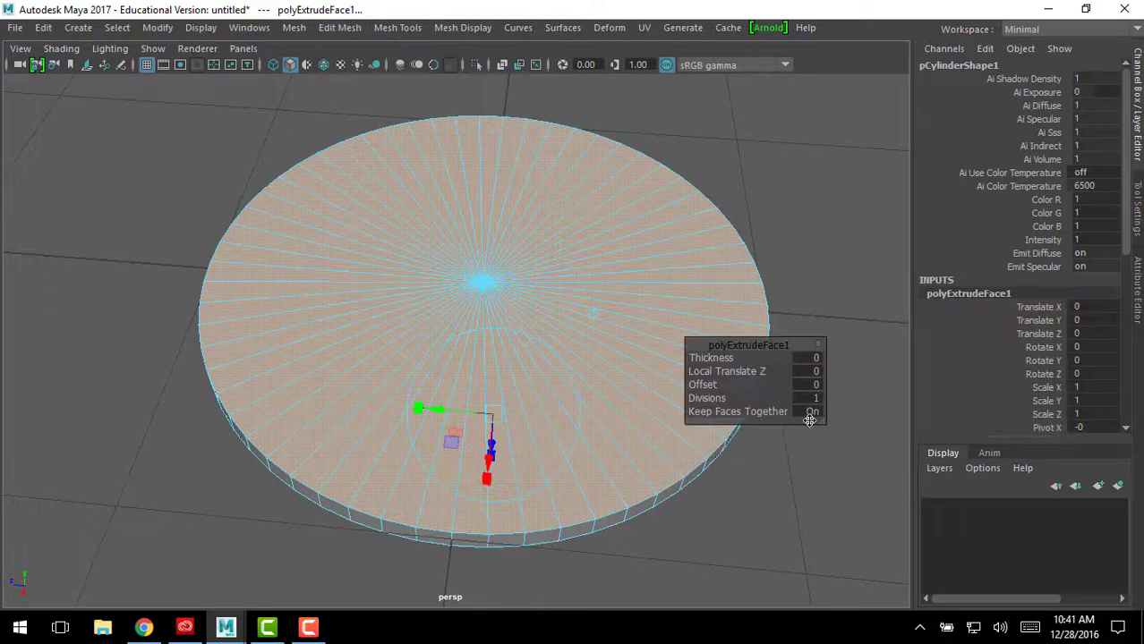
alt+drag(484, 412, 414, 392)
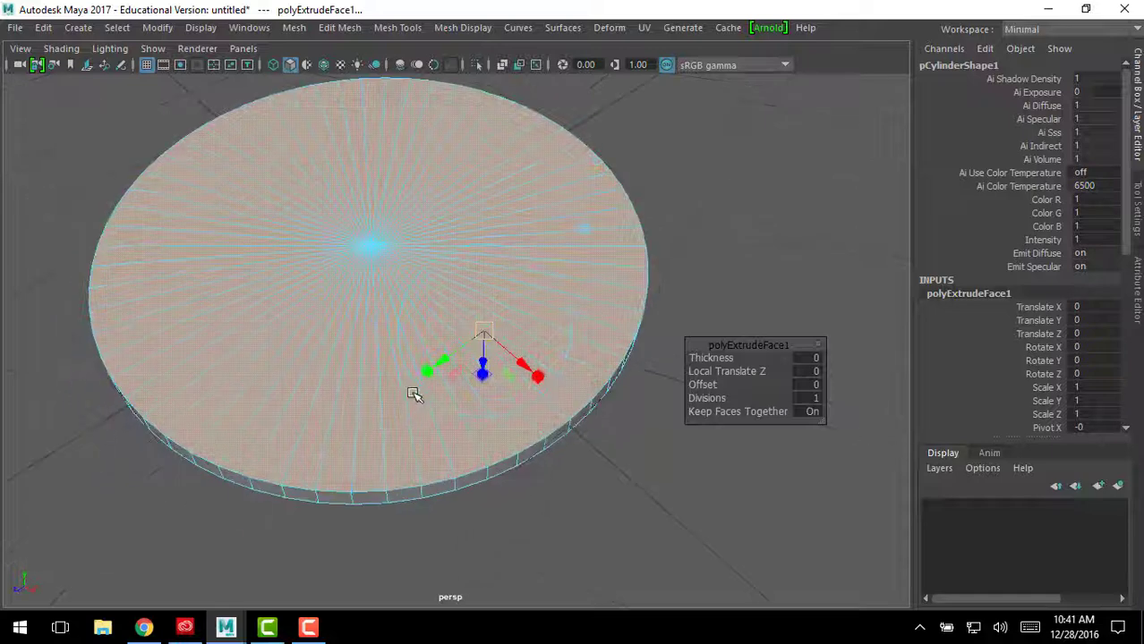
click(426, 374)
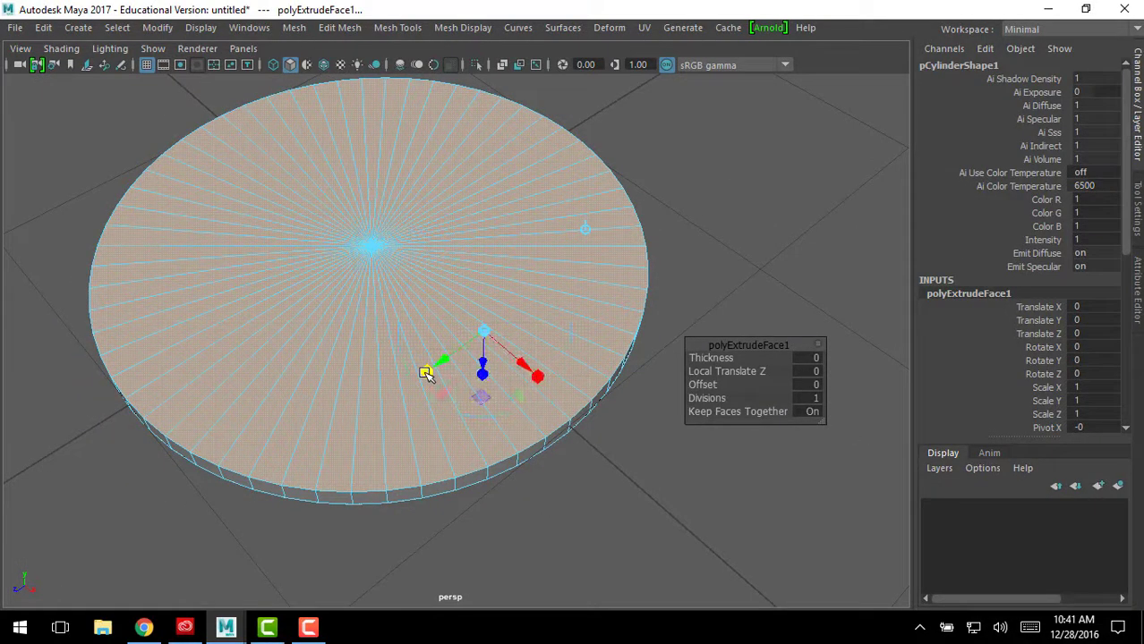
alt+drag(443, 489, 443, 502)
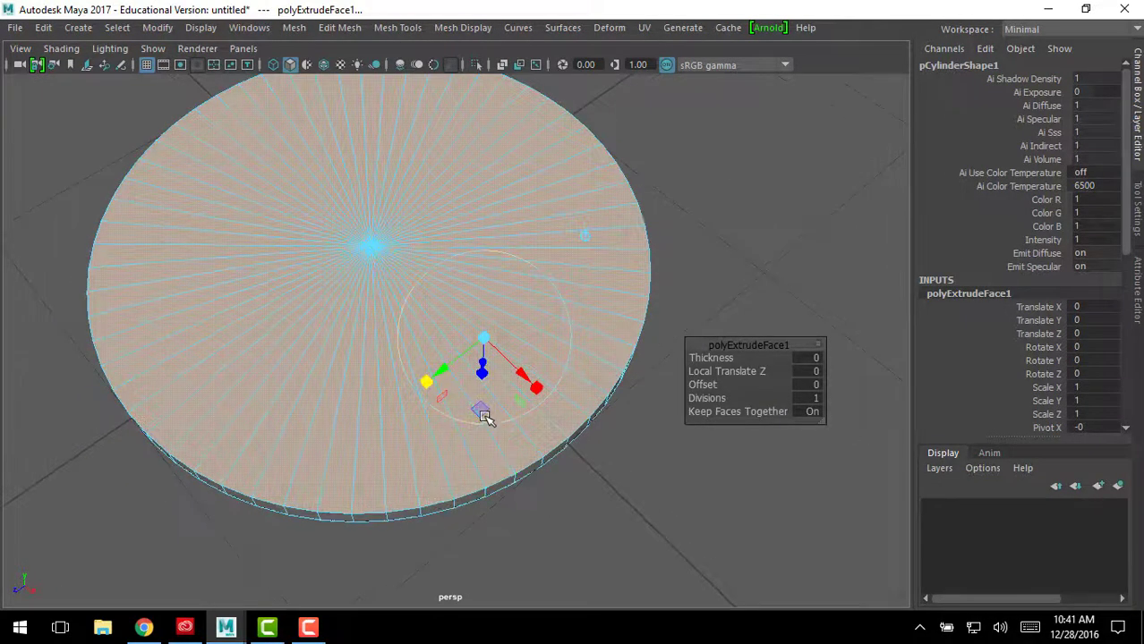
click(480, 410)
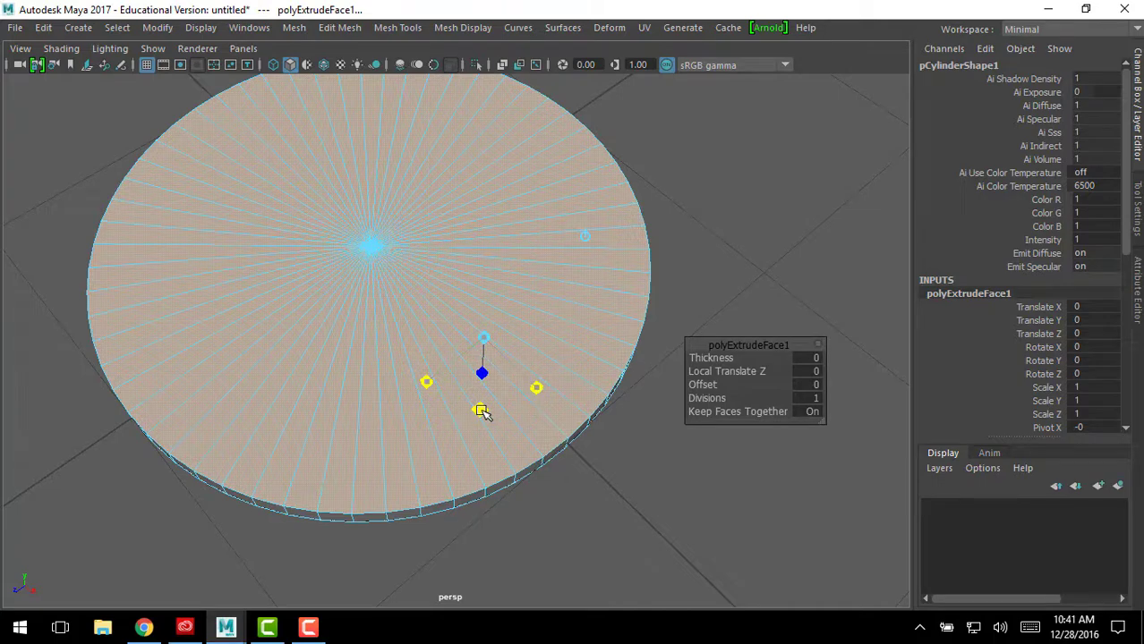
drag(481, 409, 483, 403)
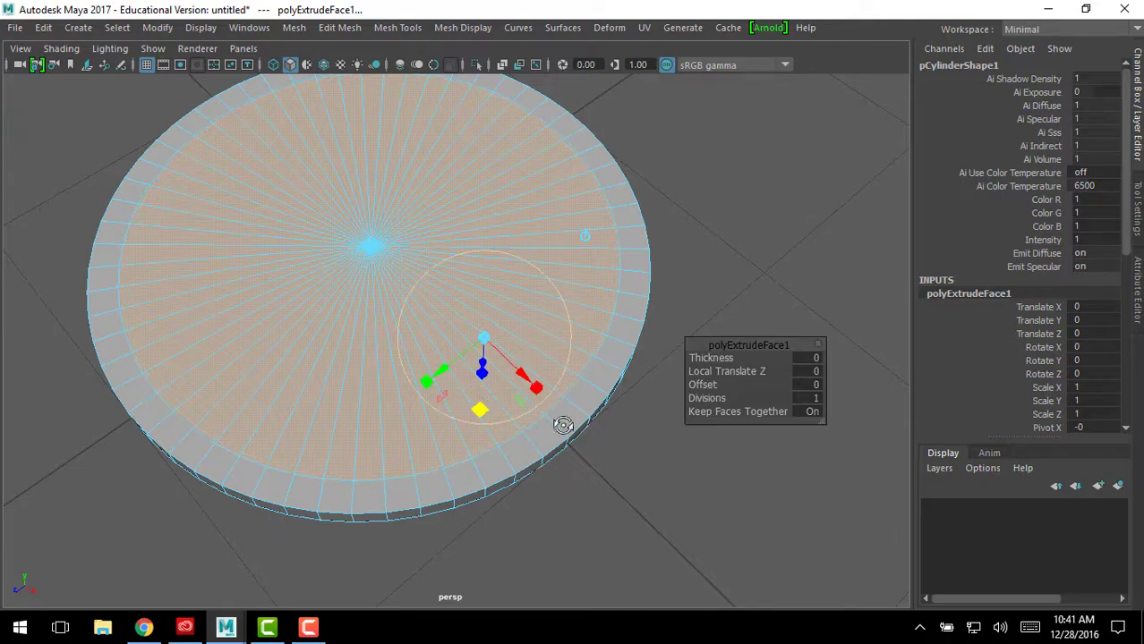
Extrude the inner cap faces again, sink them to a local Z translation of about -0.021, and check the coin images in Chrome
alt+drag(562, 424, 466, 438)
alt+drag(525, 232, 506, 400)
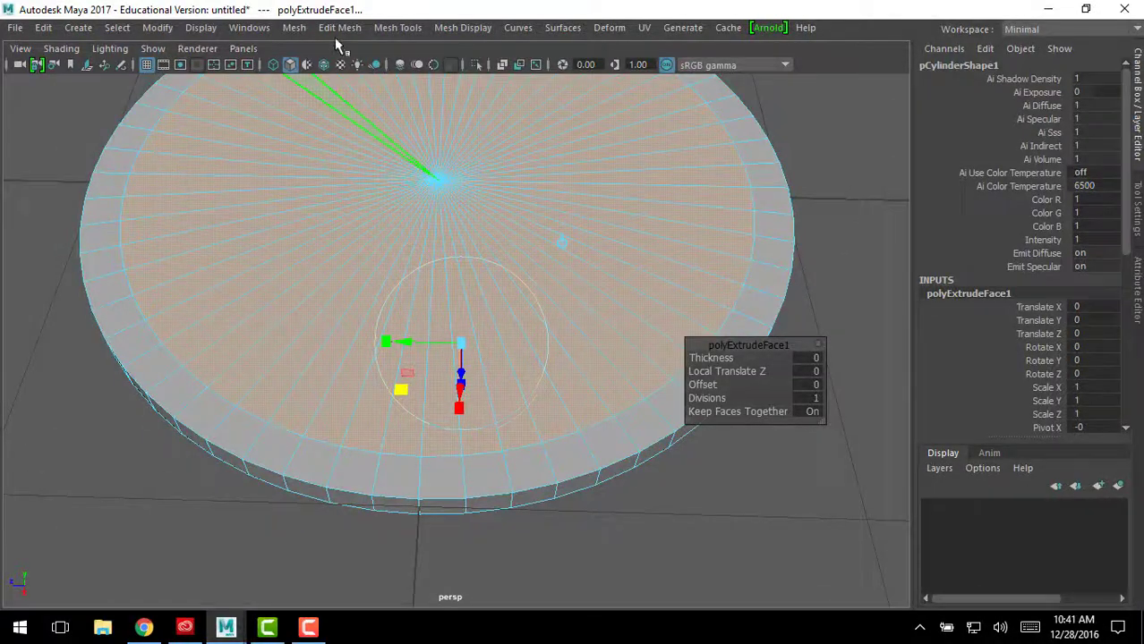
click(339, 27)
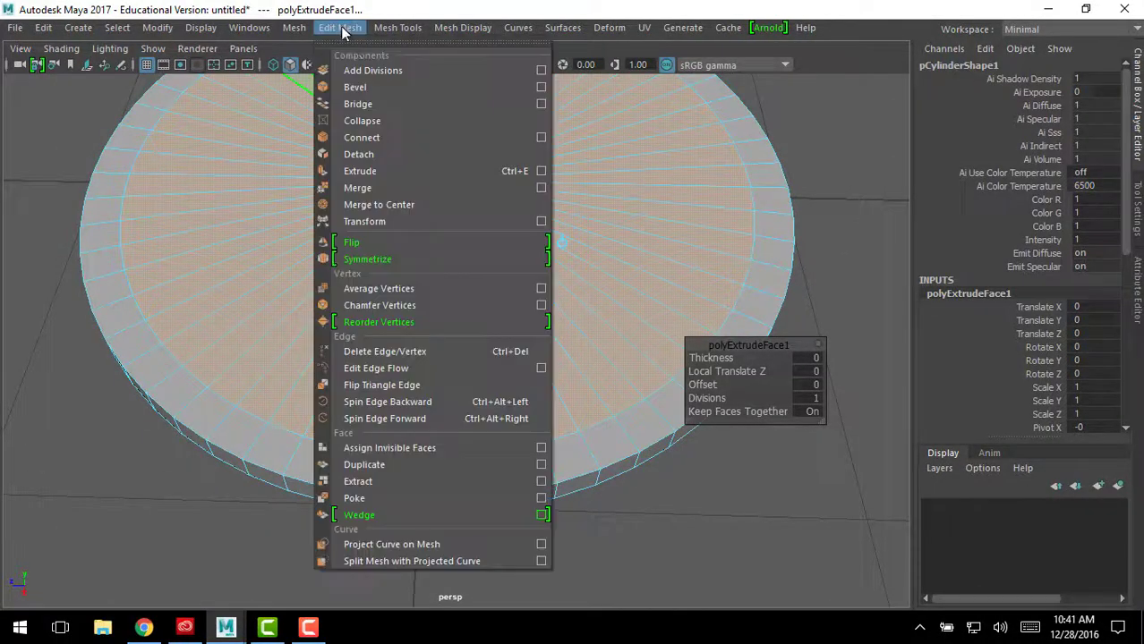
click(486, 171)
alt+drag(524, 384, 459, 332)
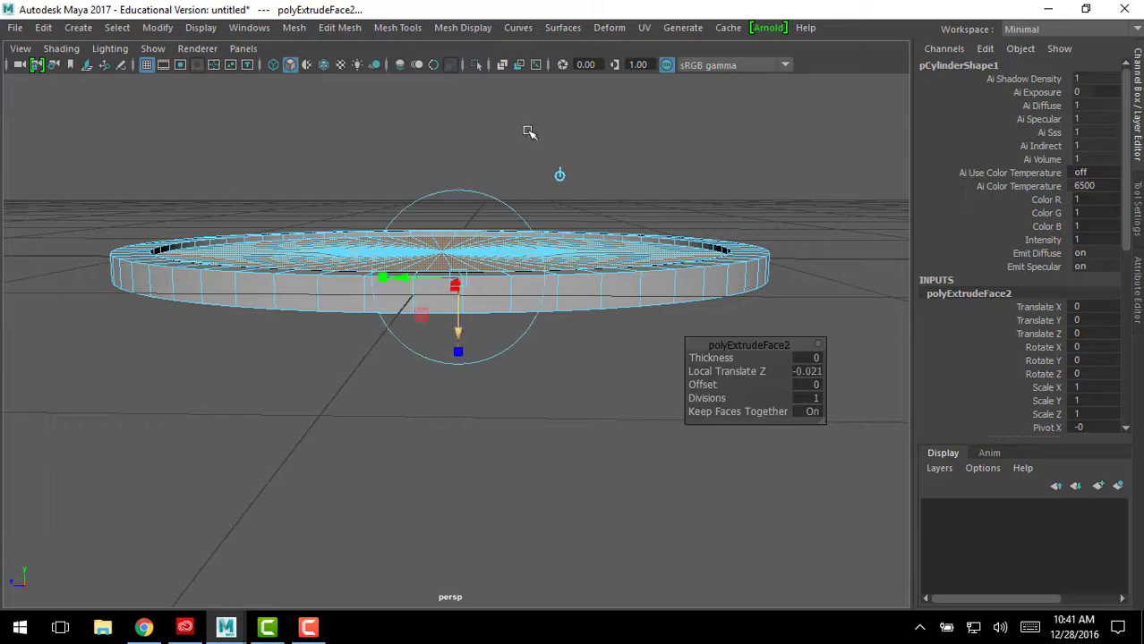
alt+drag(529, 133, 542, 253)
key(alt+Tab)
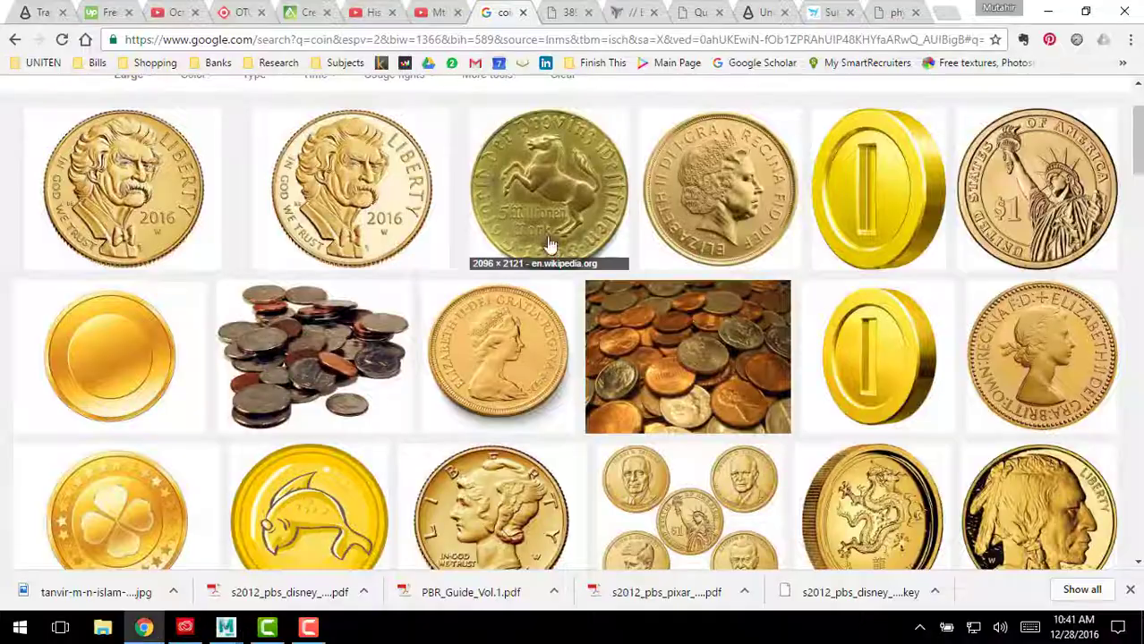
Switch back to Maya, clear the face selection, enter edge mode and select the outer edge loop around the disc's top
key(alt+Tab)
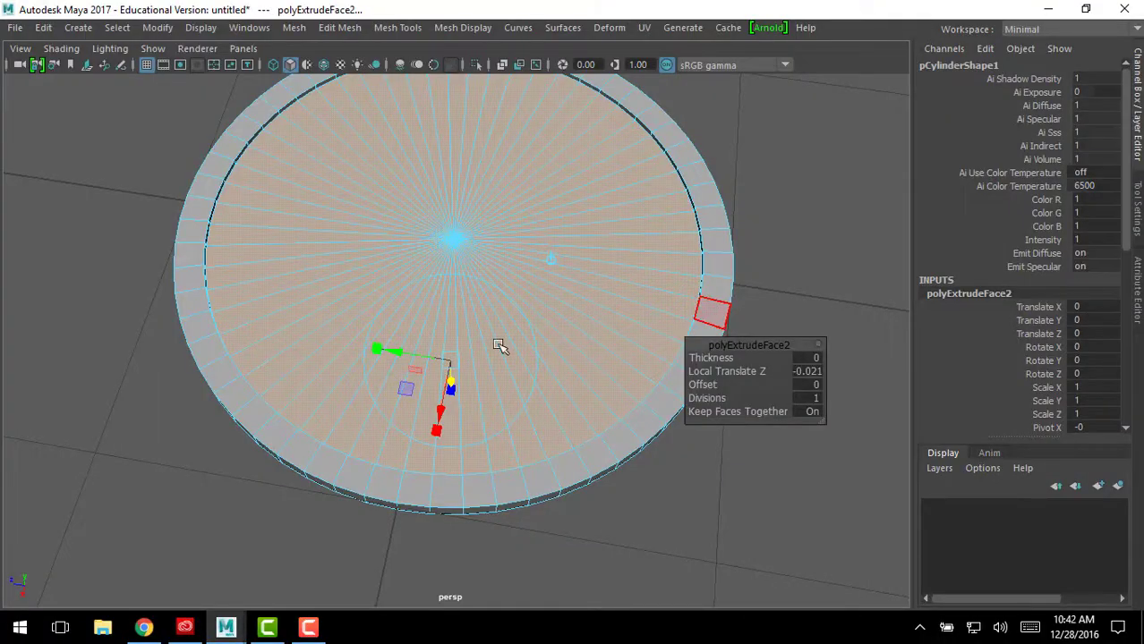
alt+drag(500, 342, 536, 320)
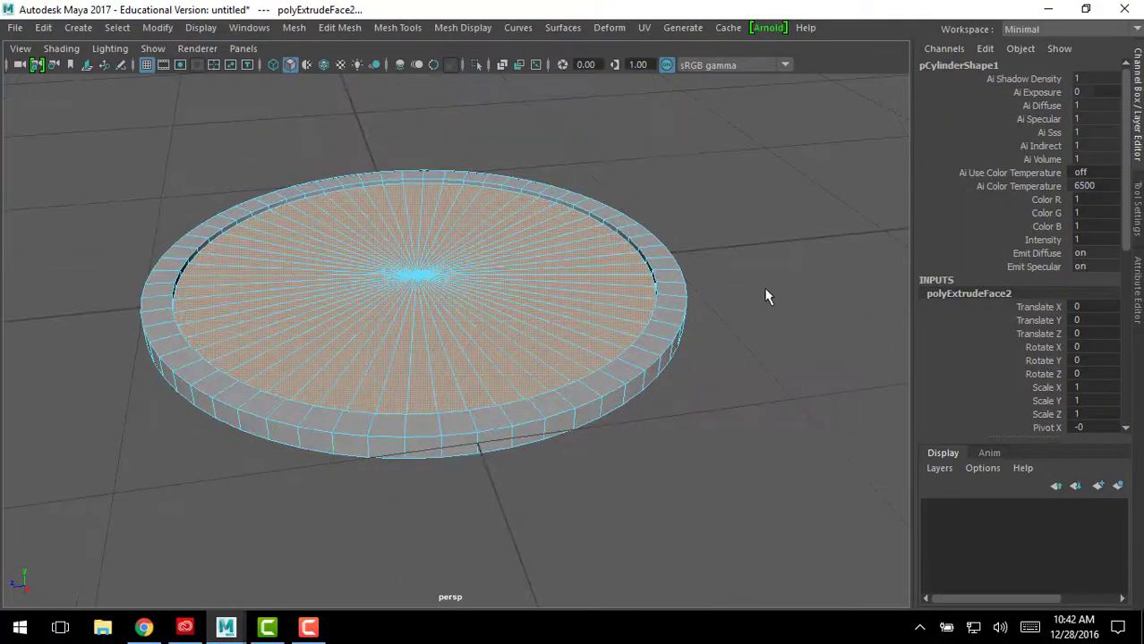
click(764, 288)
alt+drag(699, 280, 695, 316)
alt+right_drag(710, 380, 806, 424)
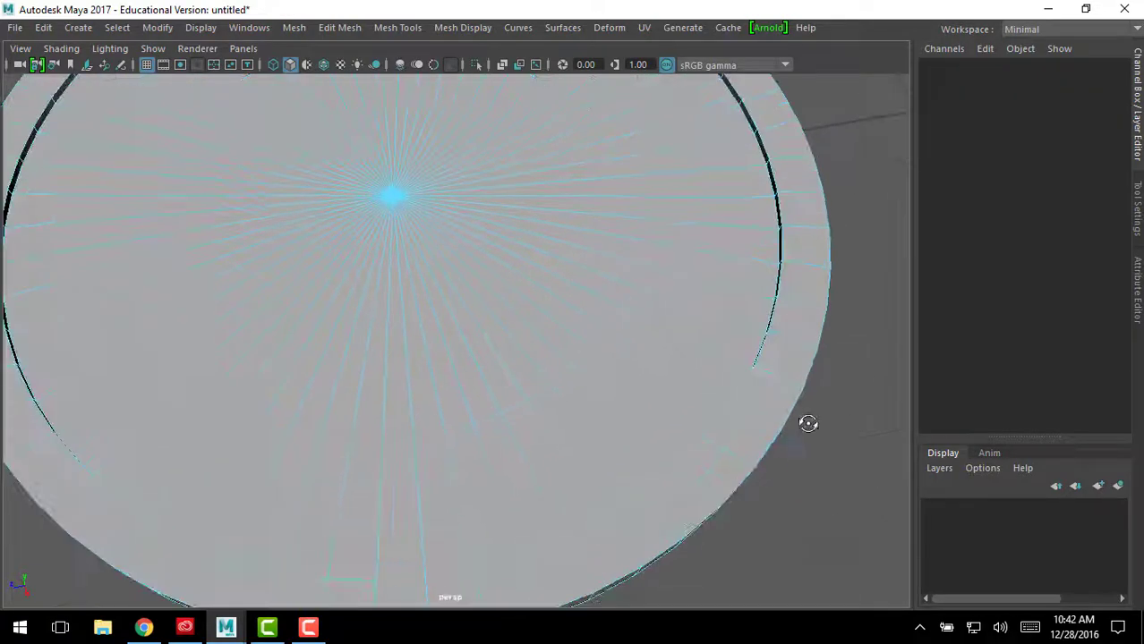
alt+drag(806, 423, 808, 259)
alt+right_drag(809, 260, 766, 301)
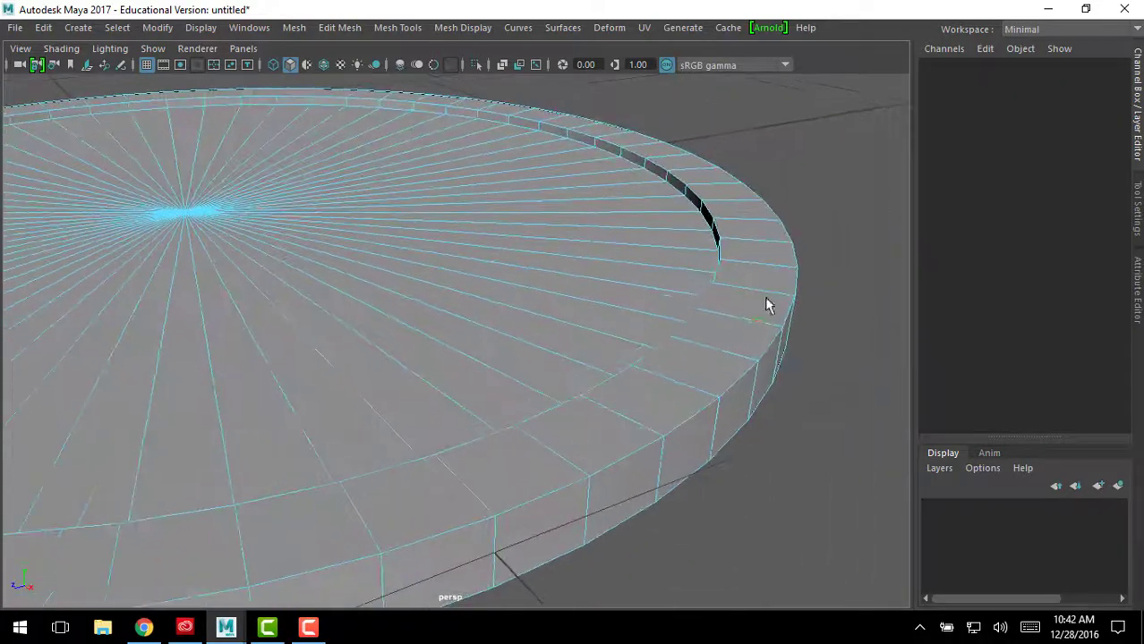
right_click(756, 143)
click(754, 97)
click(766, 351)
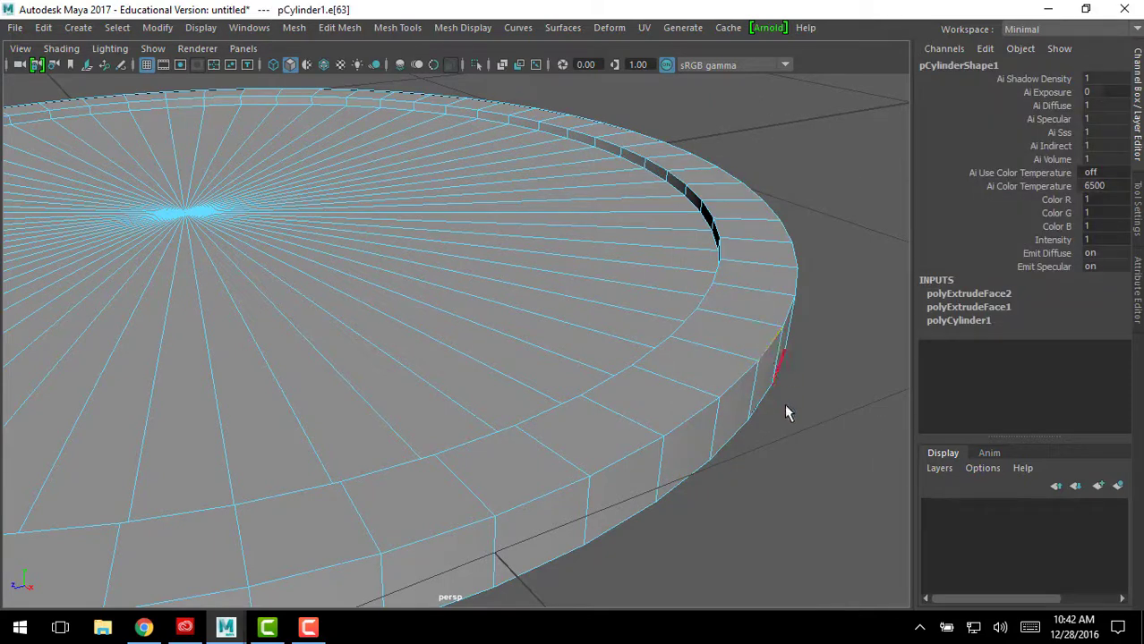
double_click(741, 378)
Add the outer edge loop around the disc's underside to the selection
alt+drag(726, 481, 608, 248)
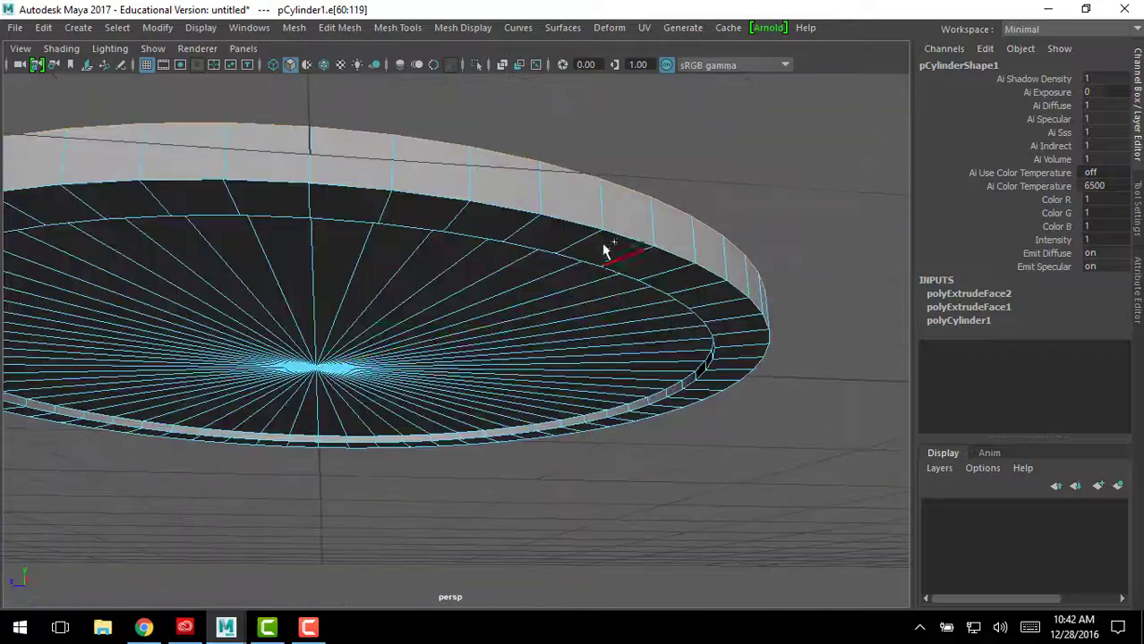
shift+click(572, 226)
shift+double_click(617, 234)
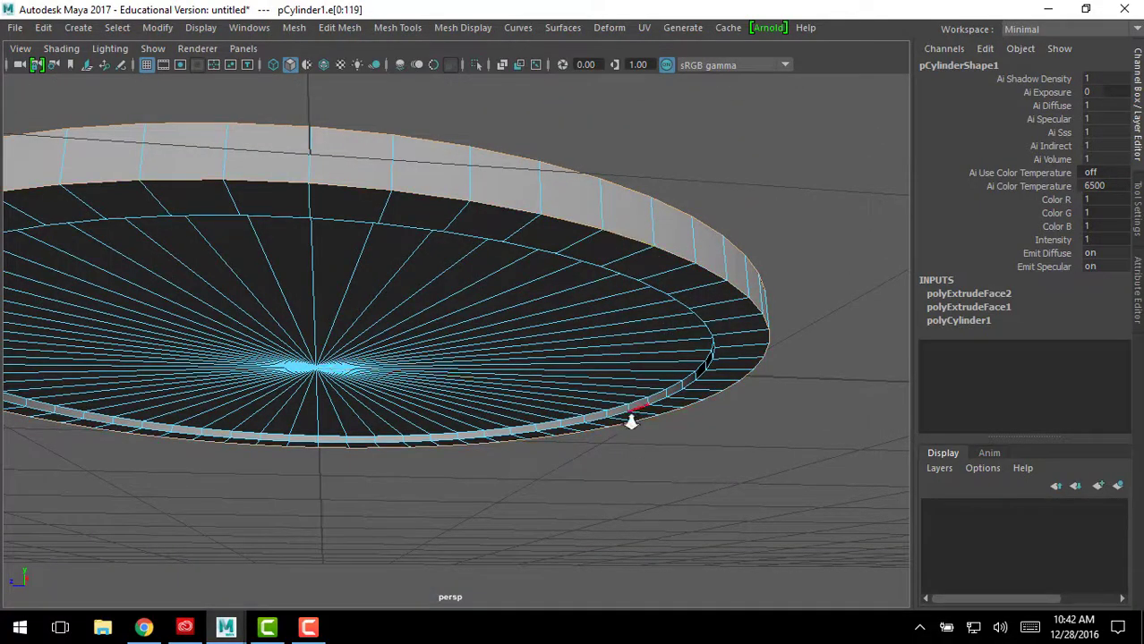
Add the raised rim's inner edge loops on both the top and the underside to the edge selection
alt+drag(631, 414, 669, 161)
scroll(690, 406, up, 5)
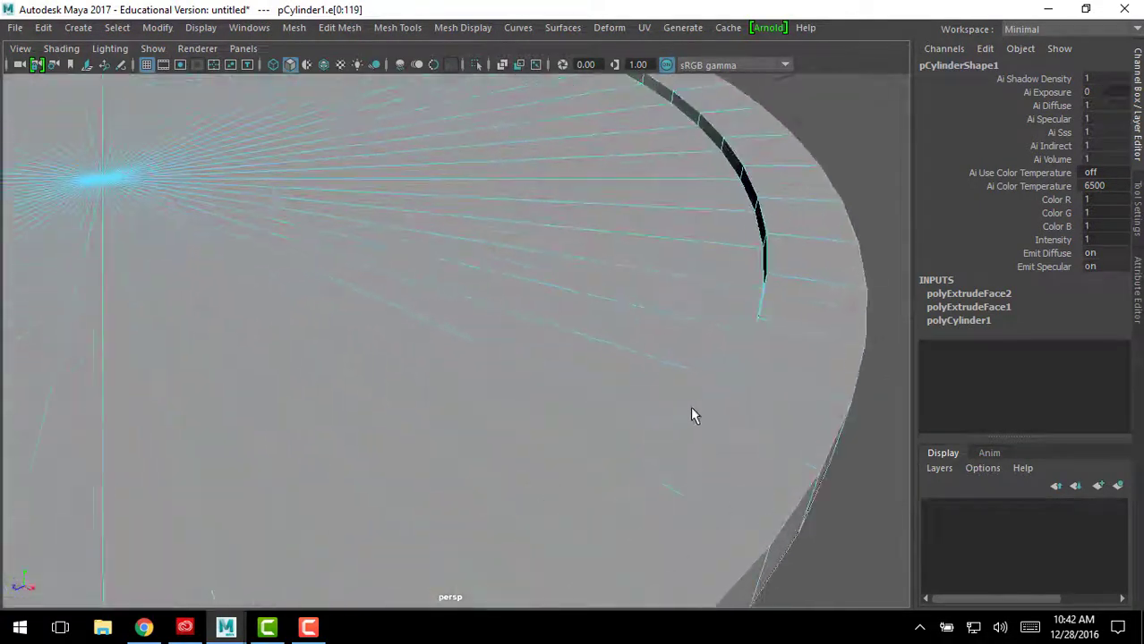
alt+middle_drag(692, 411, 621, 440)
scroll(620, 441, down, 2)
scroll(662, 394, up, 2)
alt+drag(682, 375, 730, 378)
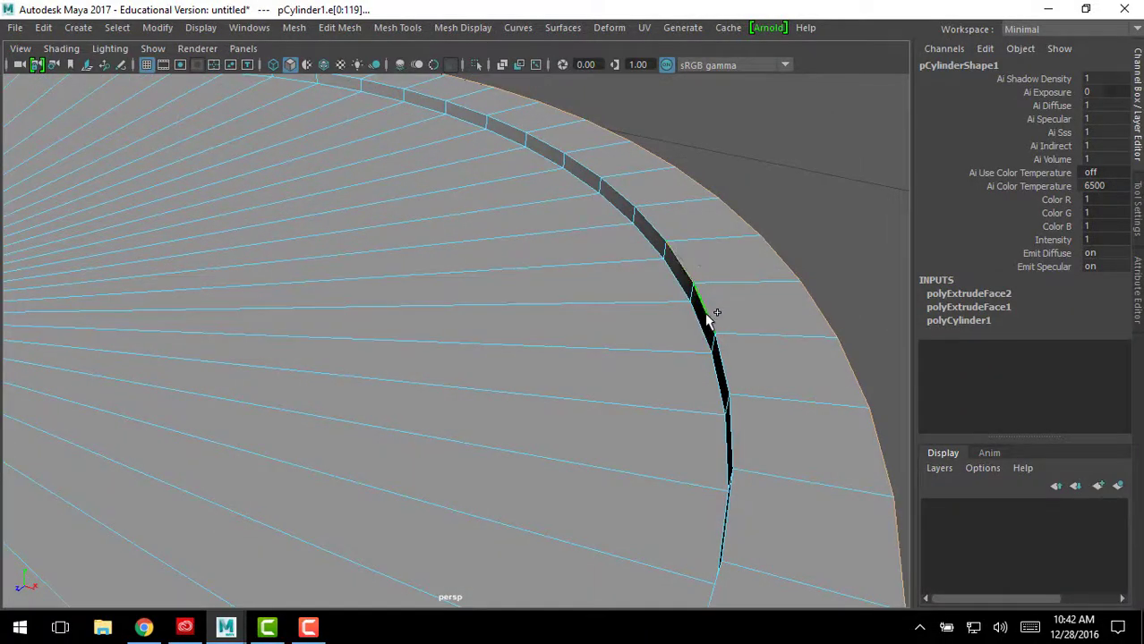
scroll(715, 391, down, 5)
alt+drag(674, 389, 726, 318)
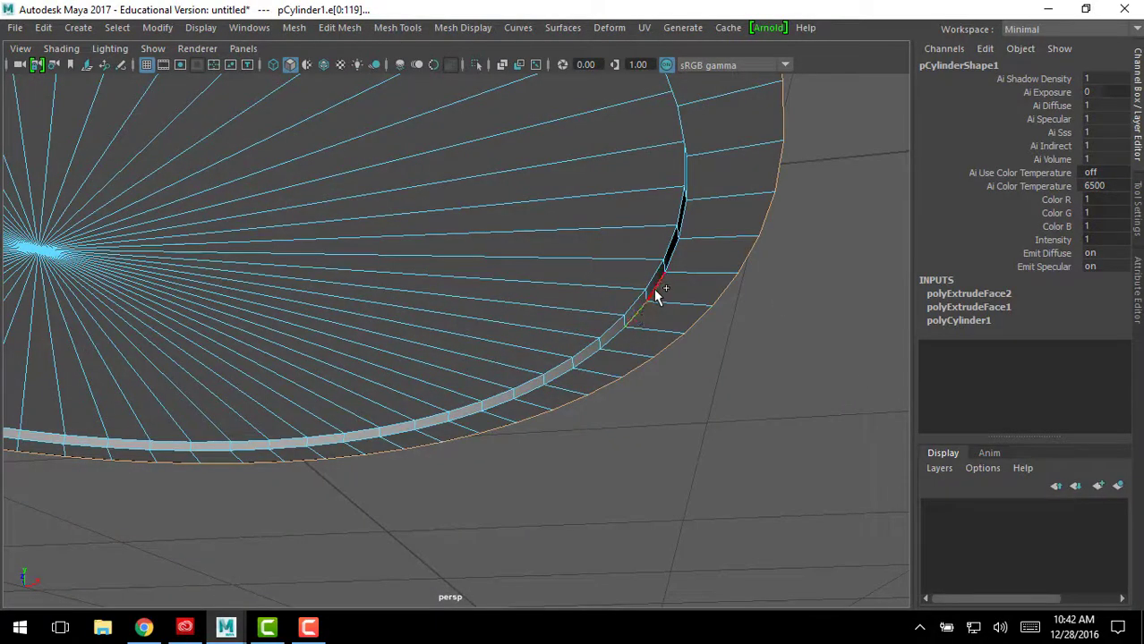
alt+drag(655, 288, 572, 361)
alt+middle_drag(548, 265, 646, 254)
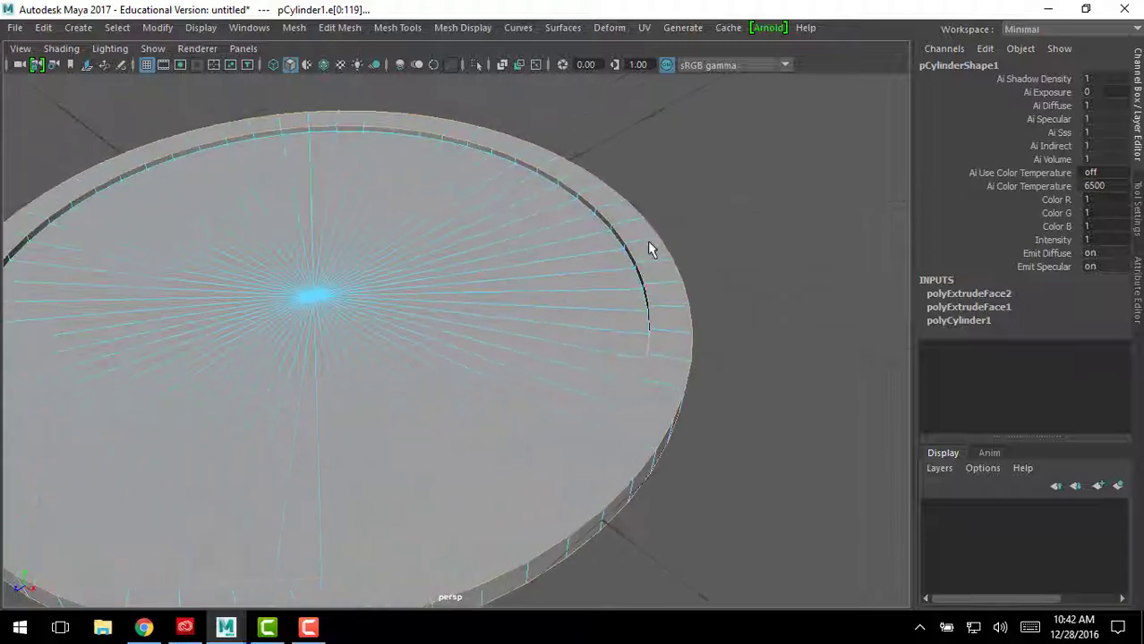
scroll(634, 270, up, 2)
Open the Bevel options for the selected rim edges, reset them to defaults and uncover the rim behind the dialog
click(341, 27)
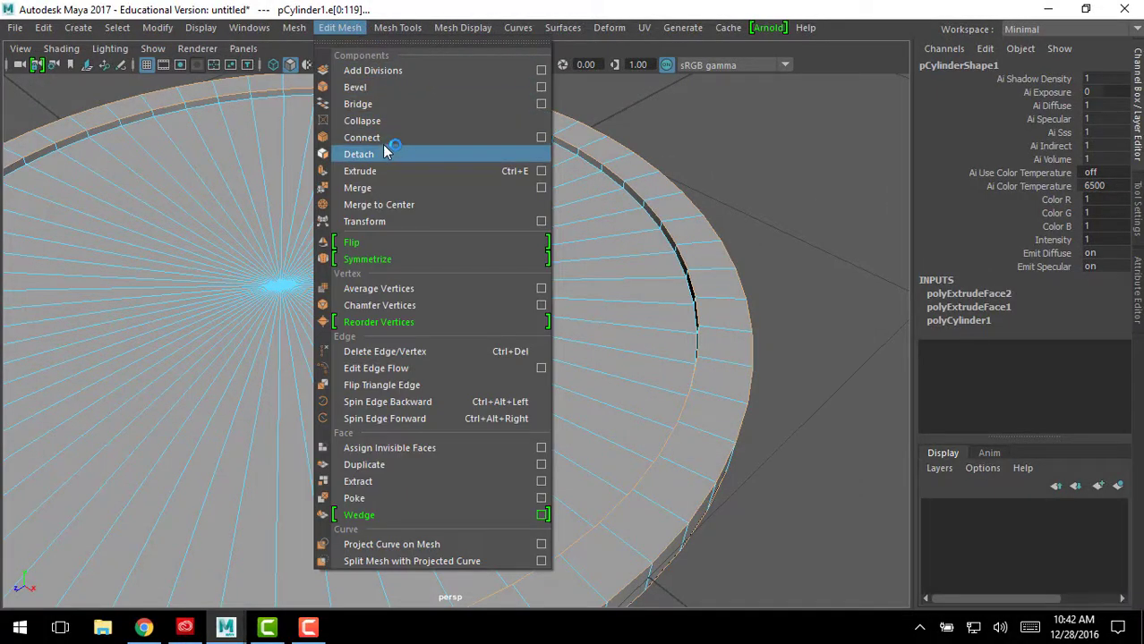
click(540, 87)
click(138, 113)
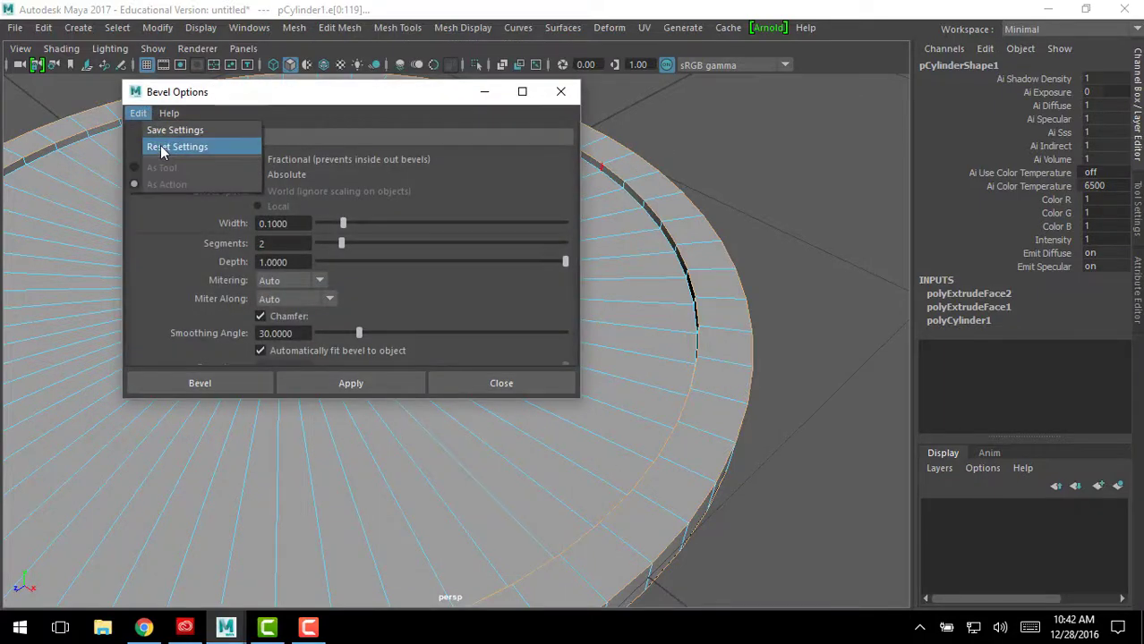
click(170, 146)
drag(239, 93, 812, 112)
alt+right_drag(245, 414, 490, 414)
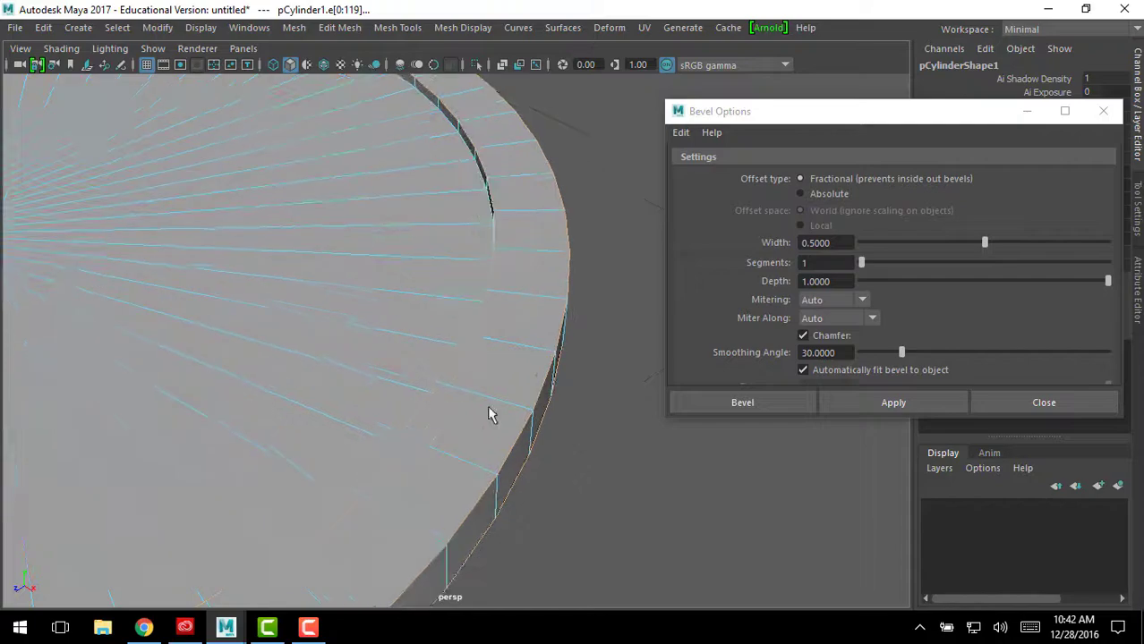
alt+drag(465, 383, 559, 322)
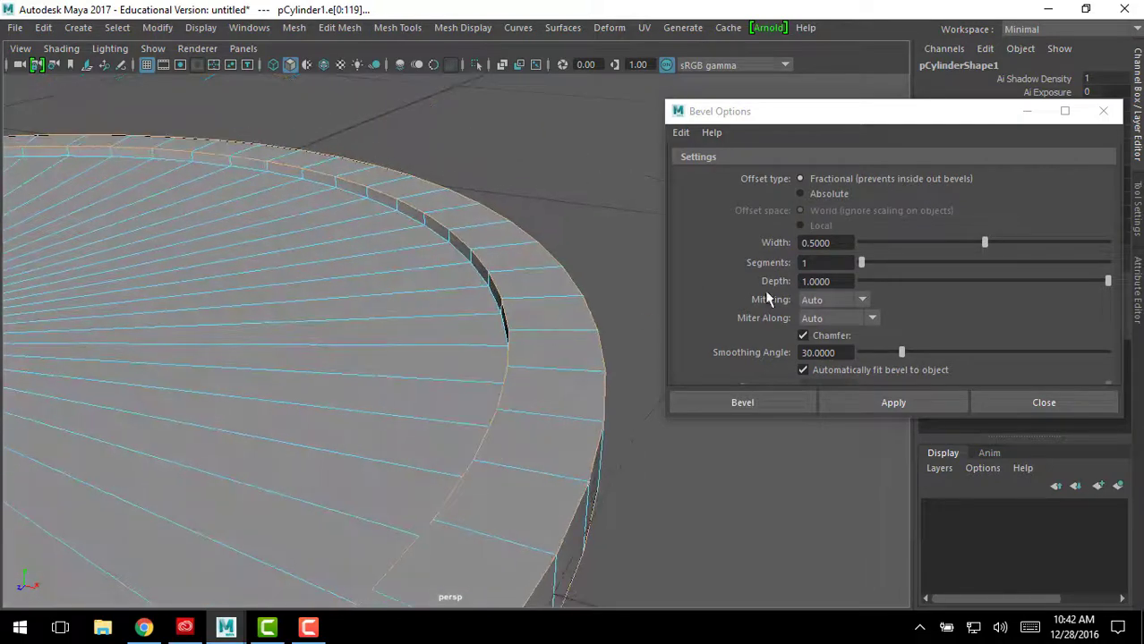
Bevel the selected rim edge loops with a width of 0.15 and 2 segments
drag(854, 243, 748, 242)
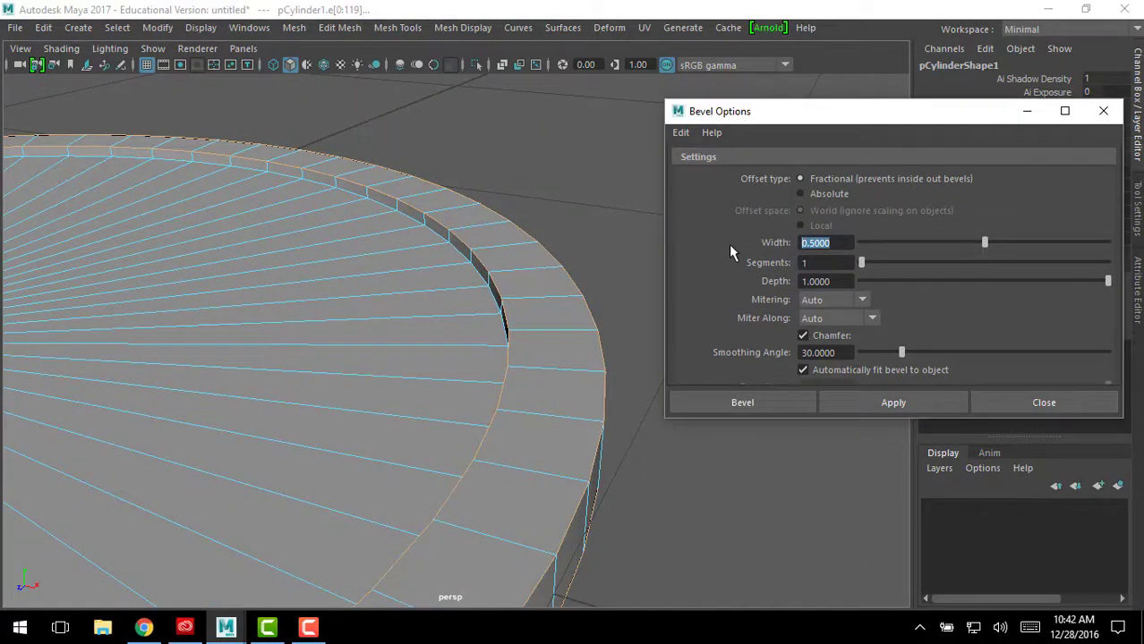
text(0.15)
key(Tab)
alt+drag(452, 347, 574, 265)
alt+right_drag(574, 265, 585, 428)
alt+middle_drag(585, 428, 407, 344)
alt+middle_drag(316, 332, 433, 338)
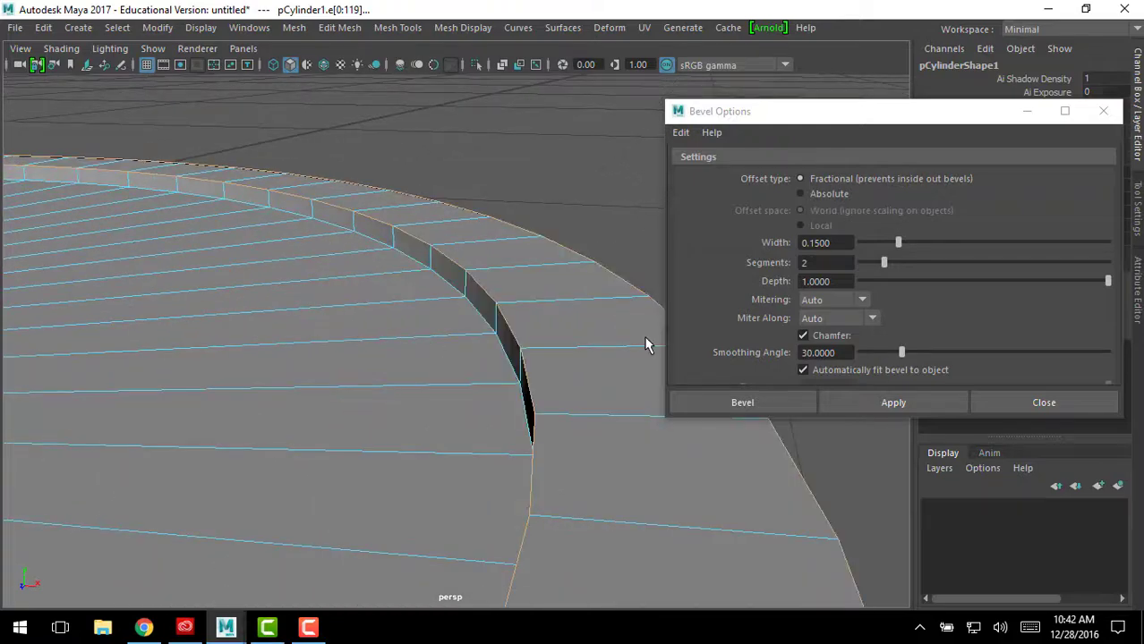
click(931, 402)
Select the edge loops where the sunken faces meet the rim's inner wall, on both sides of the coin
alt+drag(635, 483, 497, 379)
click(486, 311)
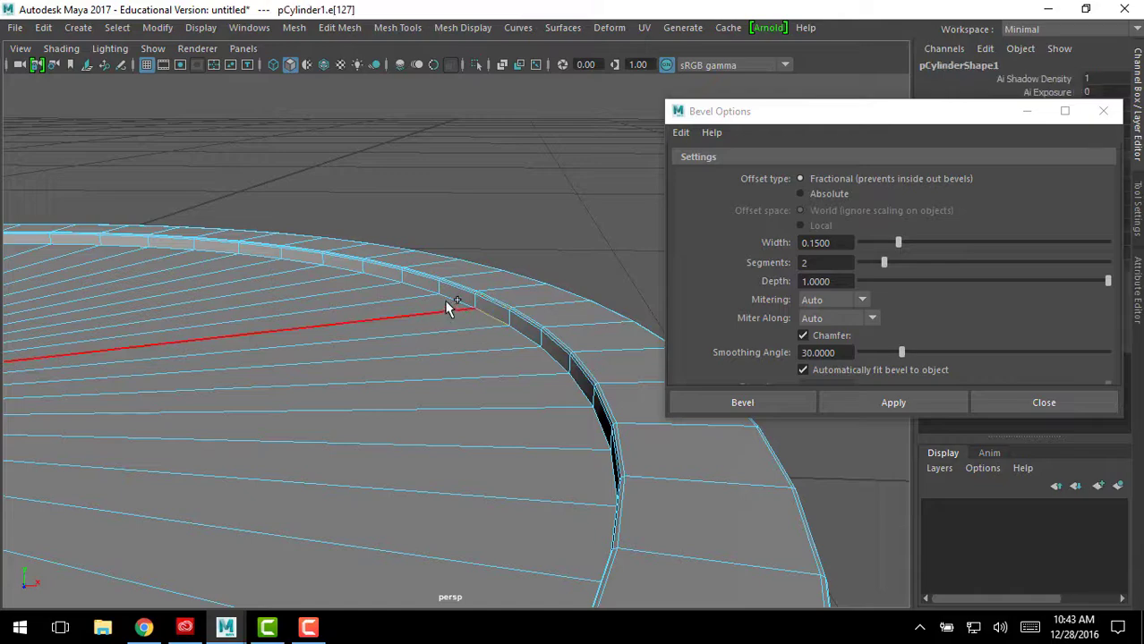
alt+drag(538, 576, 567, 505)
click(553, 257)
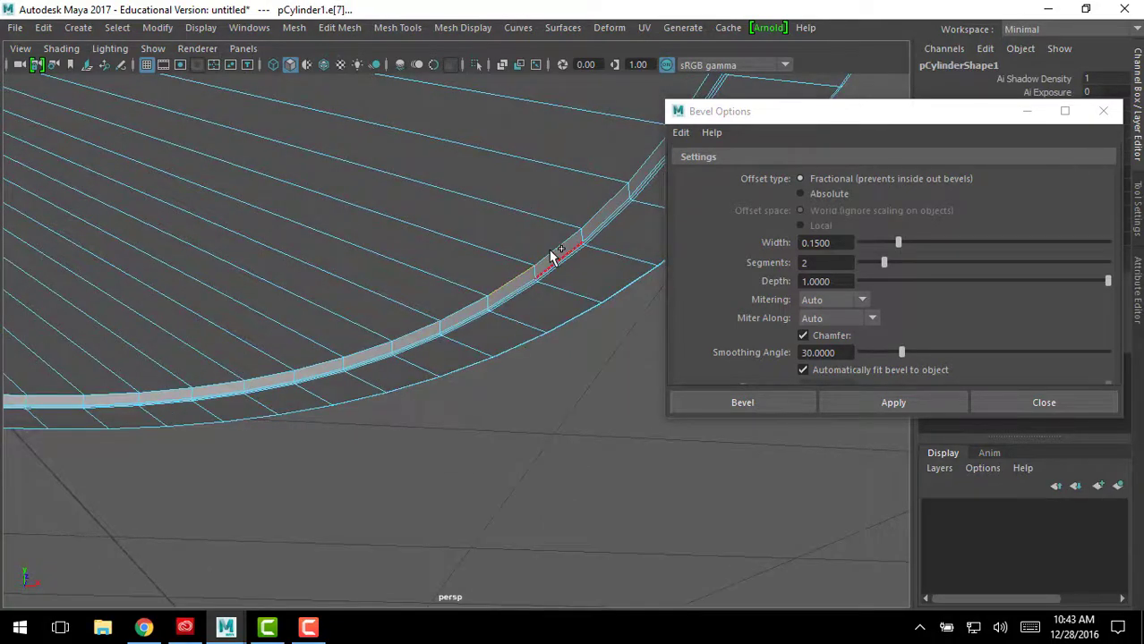
click(481, 494)
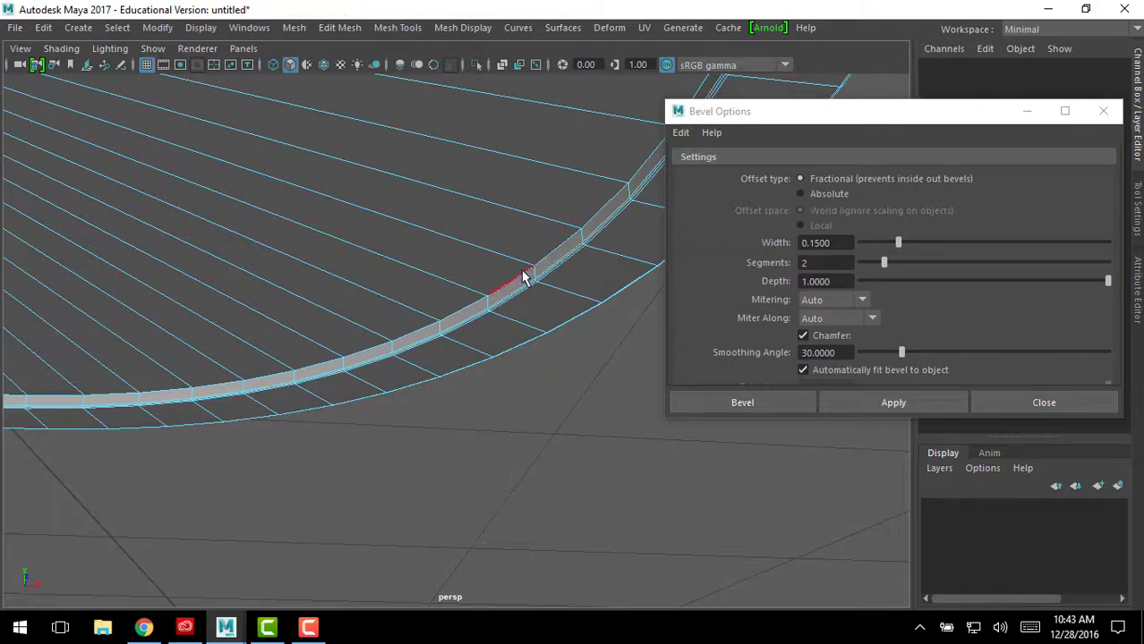
click(525, 278)
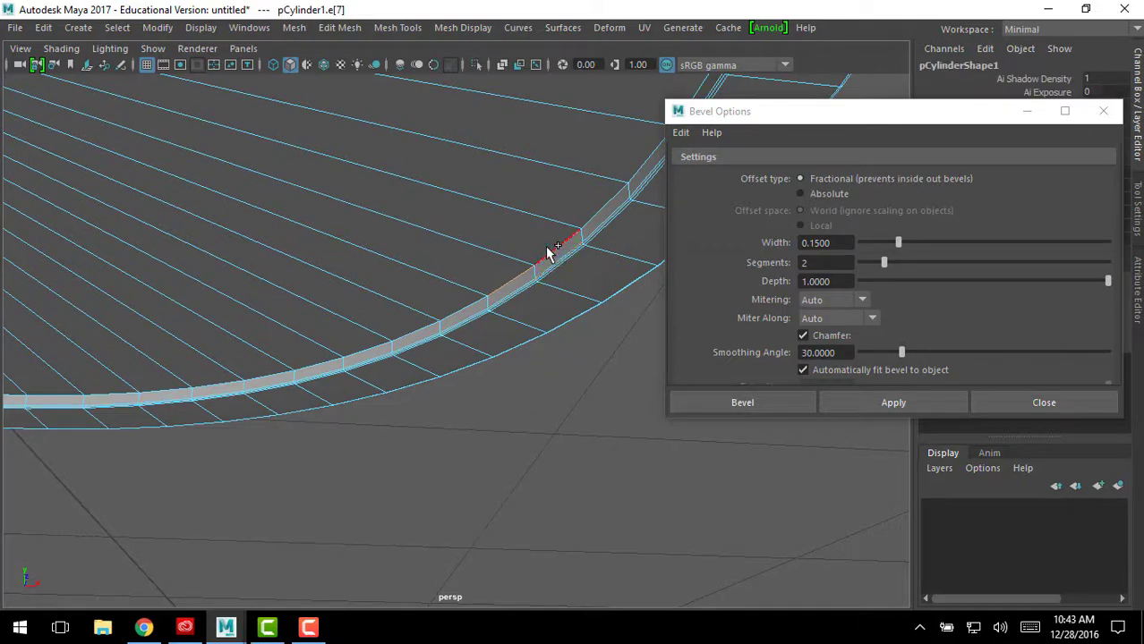
alt+drag(549, 253, 541, 332)
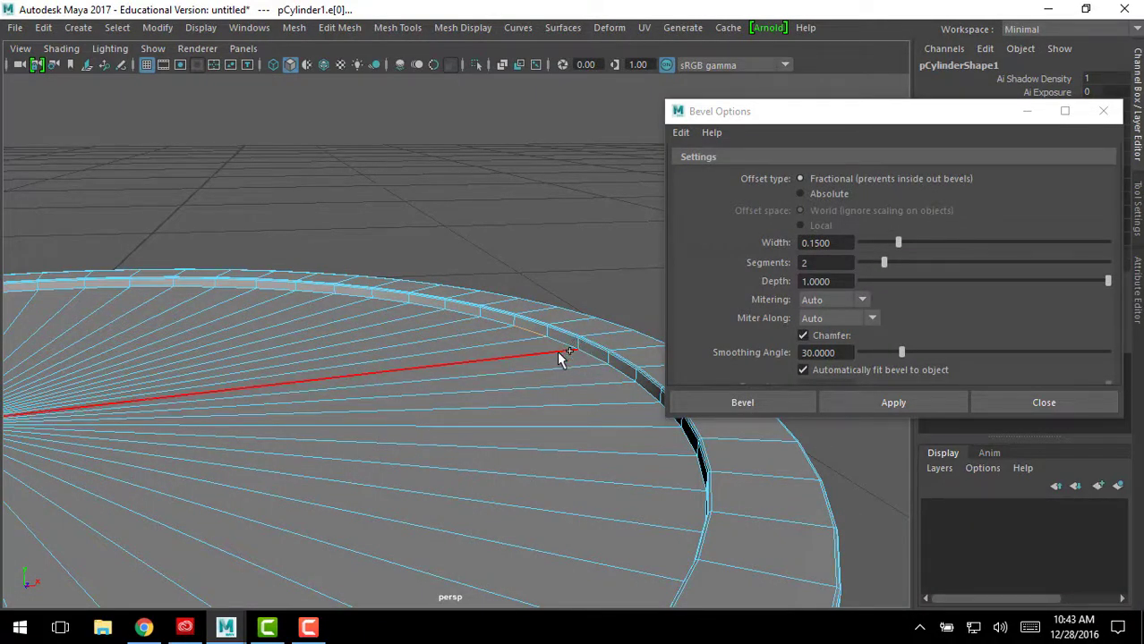
alt+drag(586, 260, 599, 387)
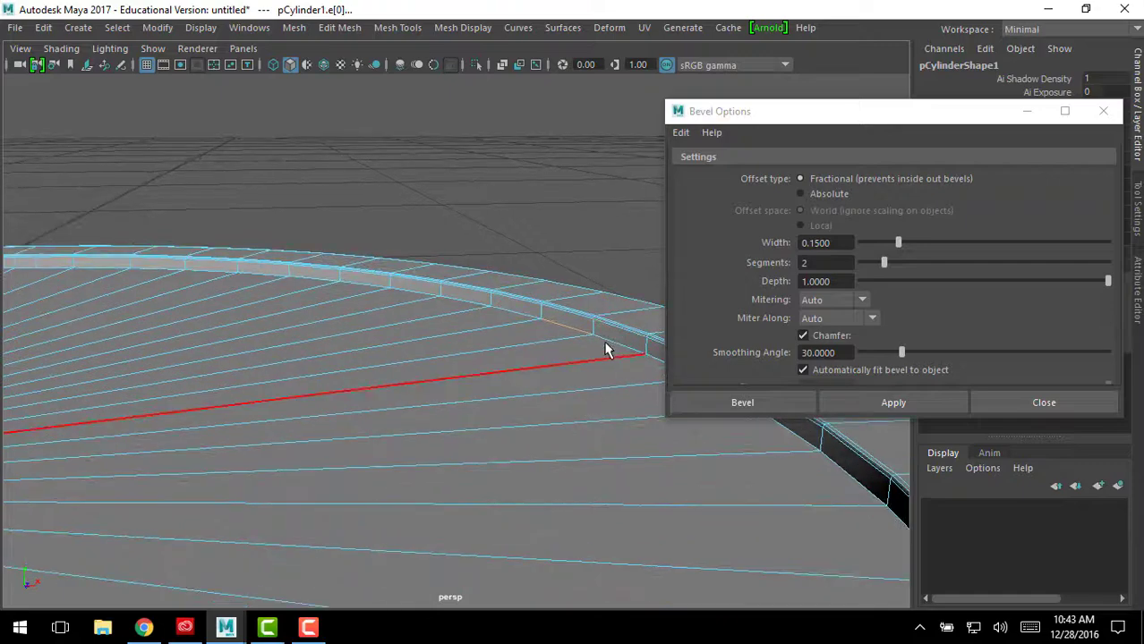
scroll(582, 351, up, 2)
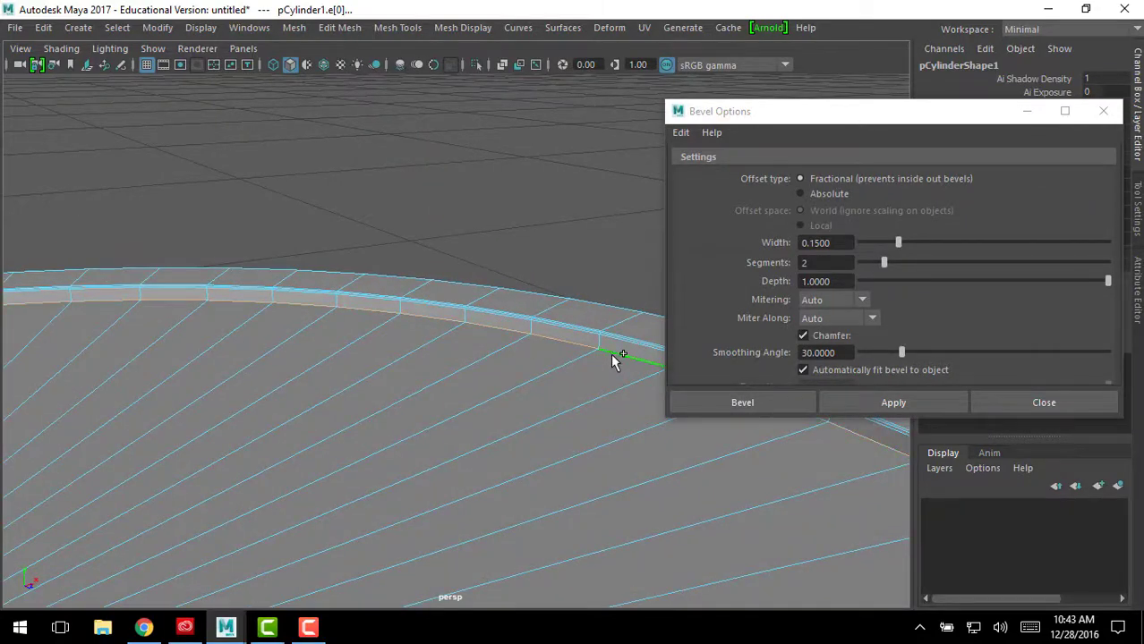
alt+drag(612, 355, 508, 475)
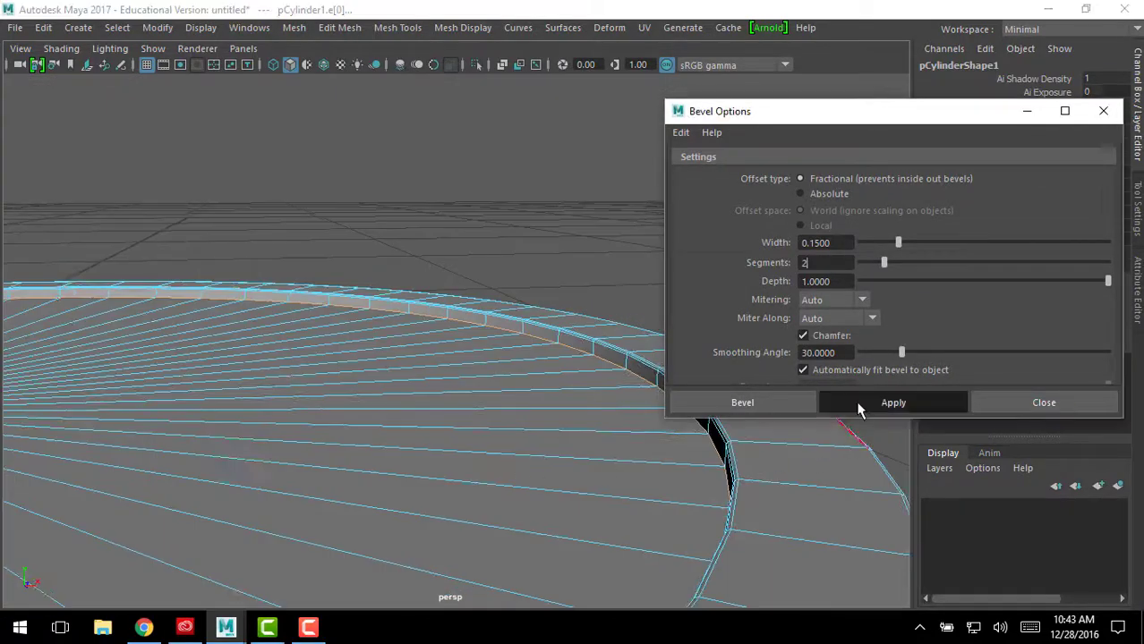
Bevel the selected recess edge loops with width 0.15 and 2 segments, return to object mode and close the Bevel options
click(861, 403)
alt+drag(585, 530, 577, 430)
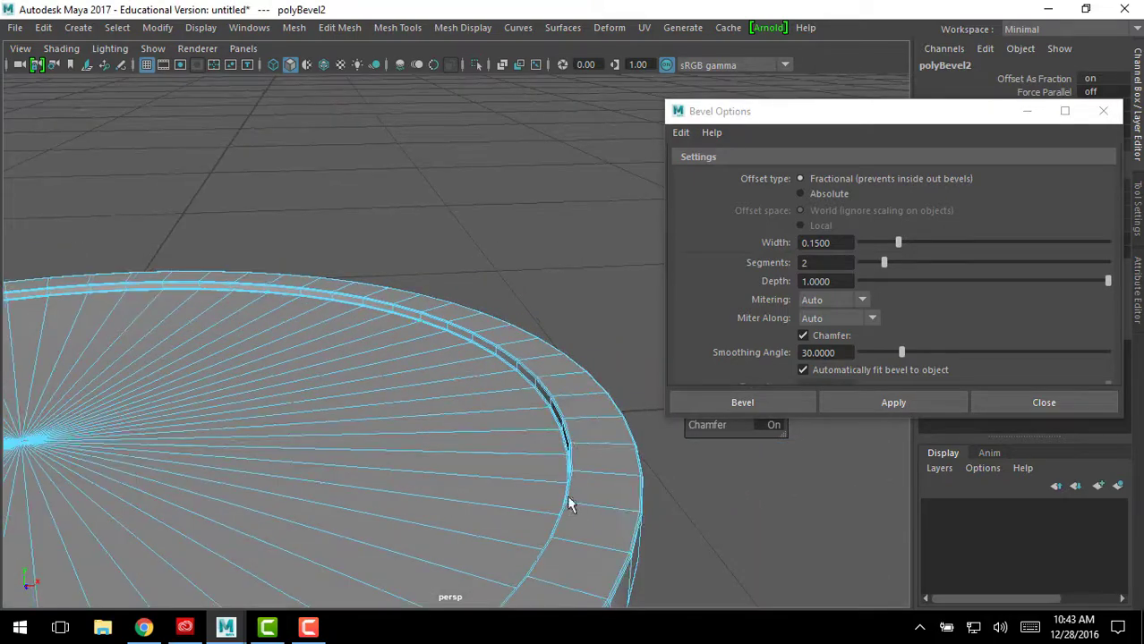
right_drag(519, 144, 598, 121)
scroll(486, 546, down, 5)
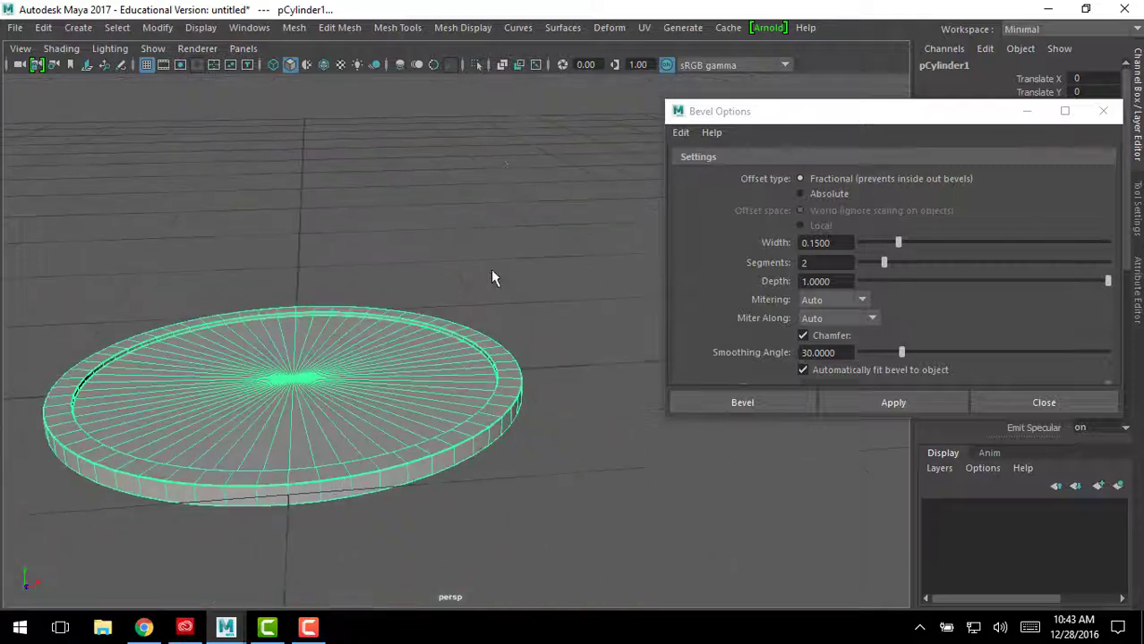
alt+drag(492, 192, 503, 279)
click(503, 279)
alt+middle_drag(309, 417, 389, 361)
alt+drag(383, 341, 408, 275)
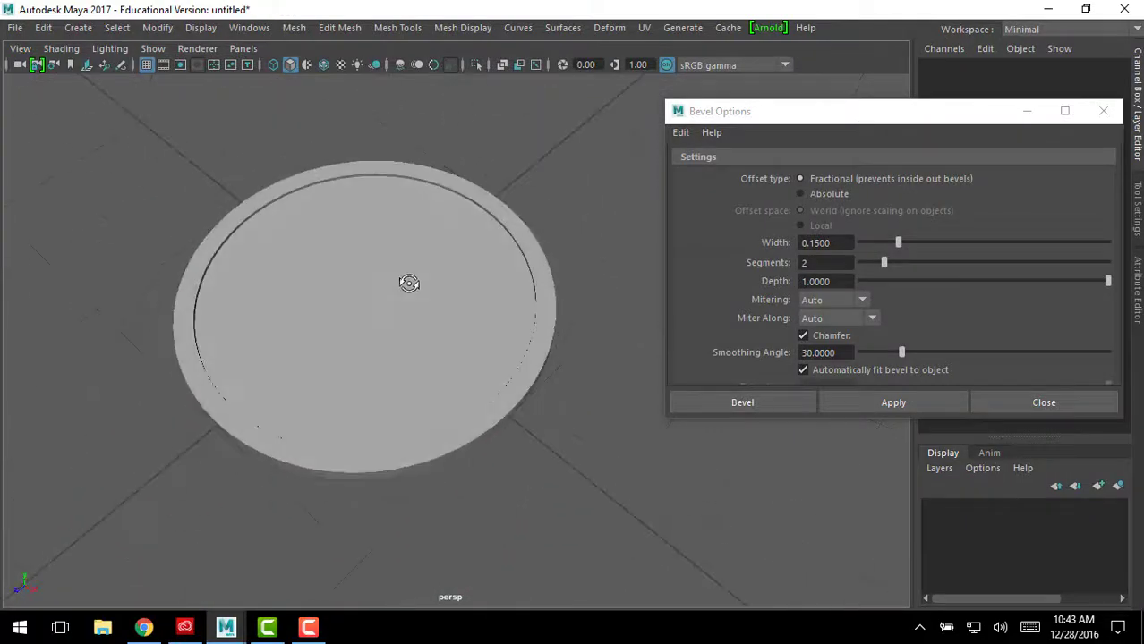
click(994, 407)
Examine the bevelled coin from several angles and compare its smooth mesh preview with the unsmoothed mesh
scroll(483, 236, up, 3)
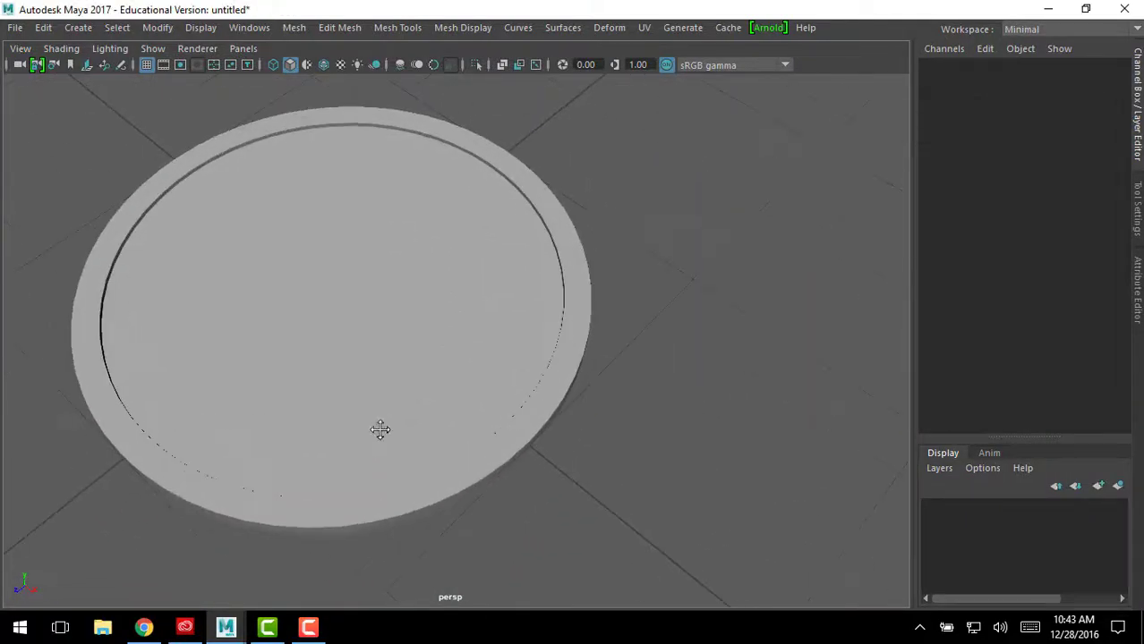
alt+middle_drag(380, 429, 548, 424)
scroll(600, 248, up, 2)
mouse_move(587, 327)
alt+mouse_down()
mouse_move(604, 294)
mouse_move(586, 315)
alt+mouse_up()
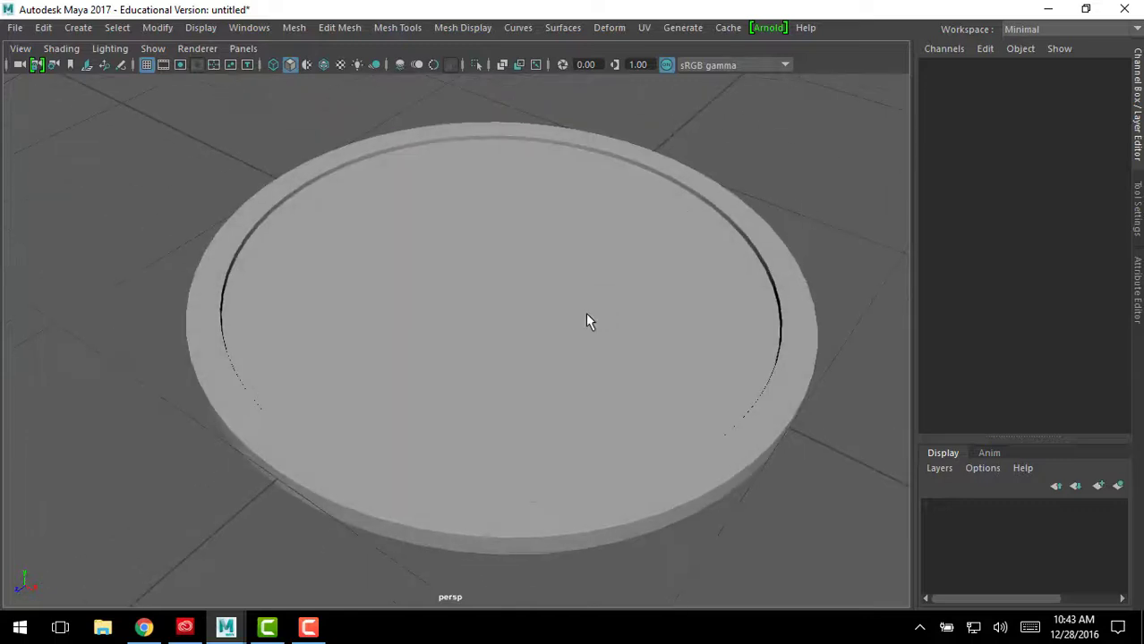
click(587, 315)
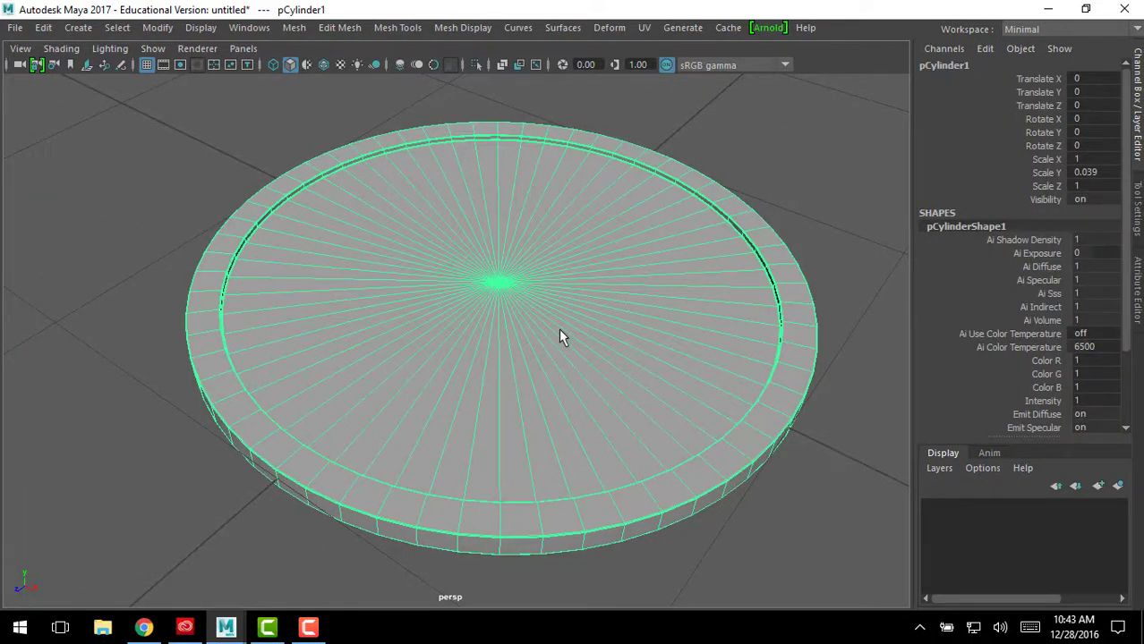
click(791, 162)
alt+drag(713, 415, 791, 374)
click(791, 374)
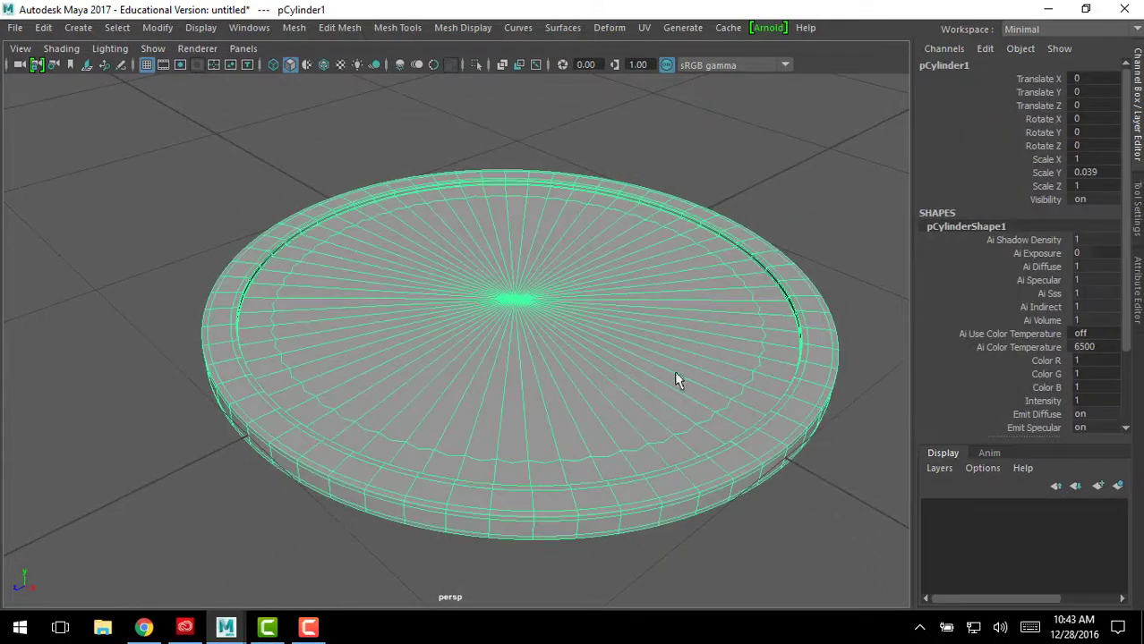
key(1)
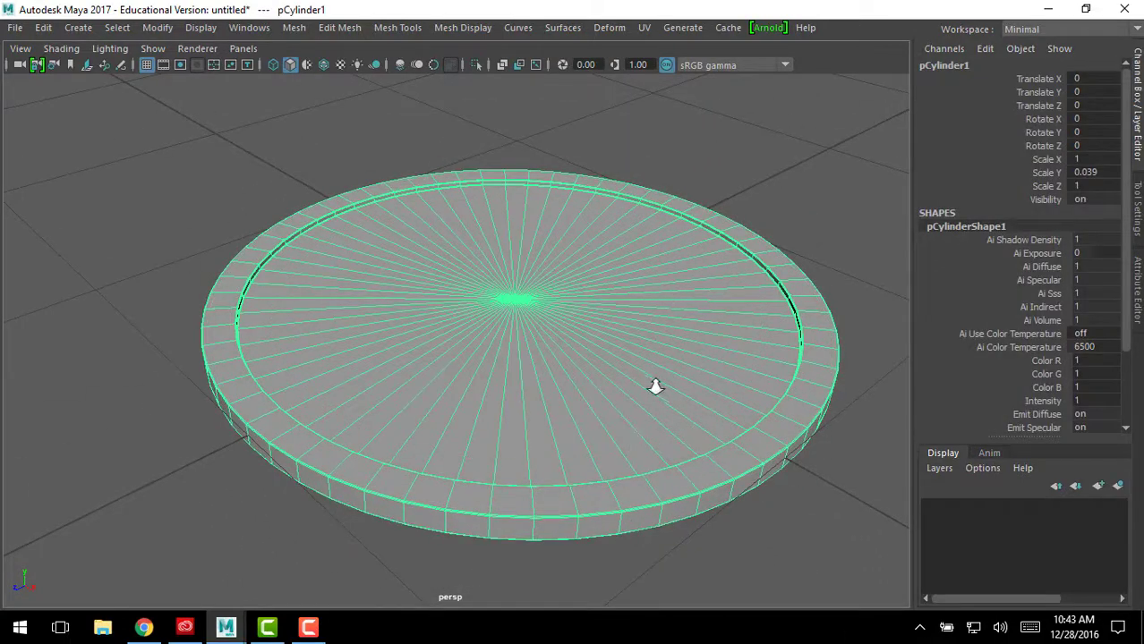
alt+drag(656, 387, 699, 409)
Set up two panes side by side, keeping the perspective view in one and opening the UV Editor in the other
key(space)
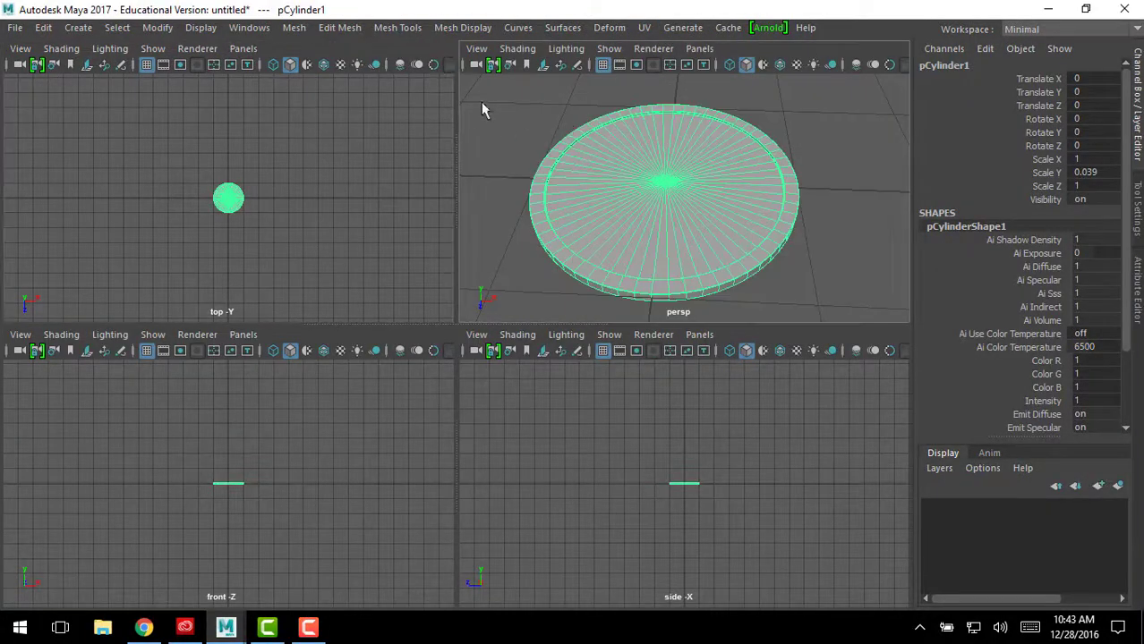
key(space)
click(247, 50)
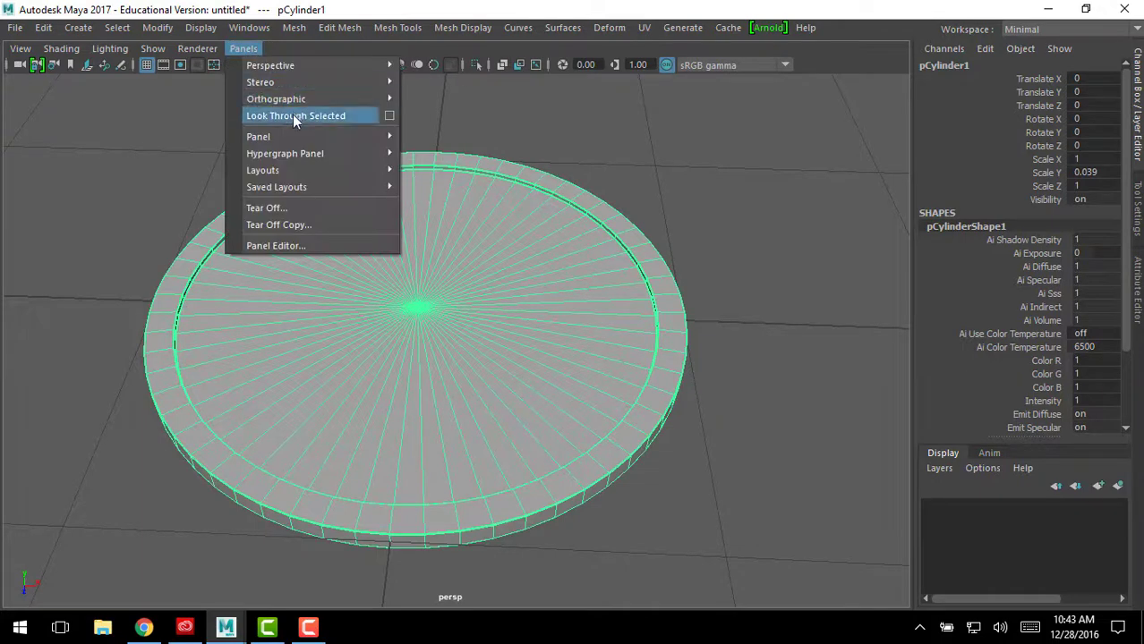
mouse_move(306, 169)
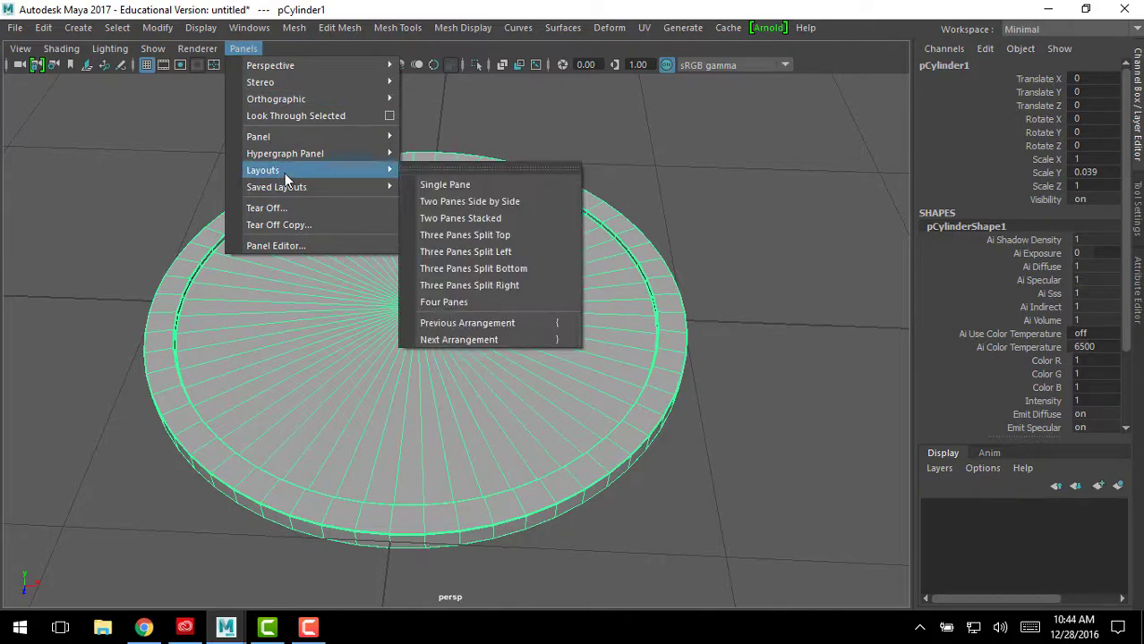
click(502, 203)
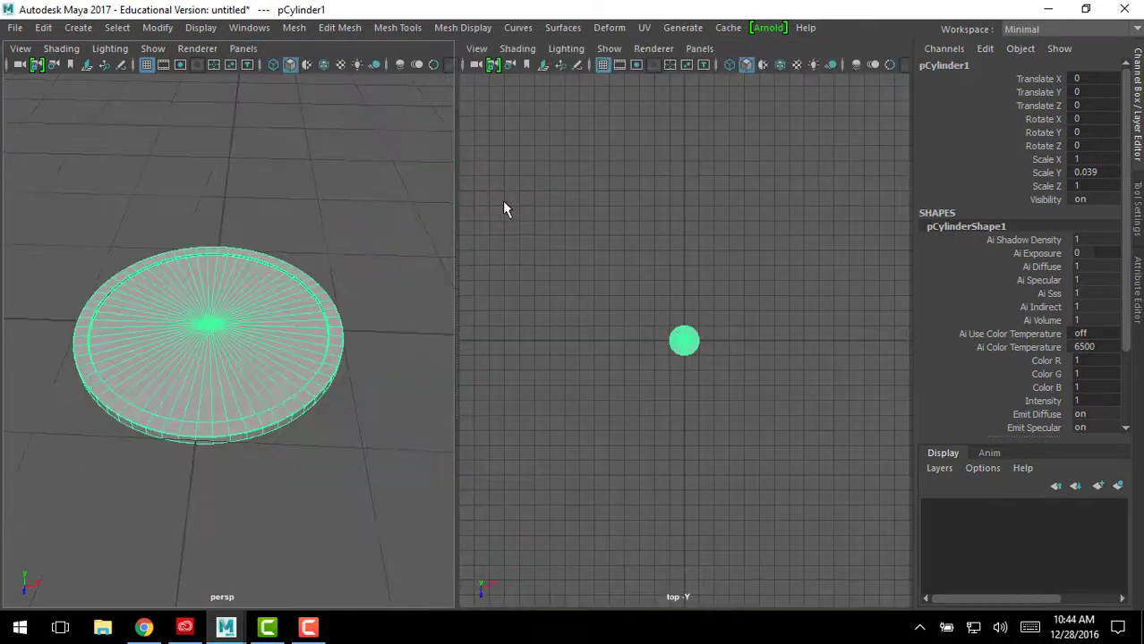
click(713, 50)
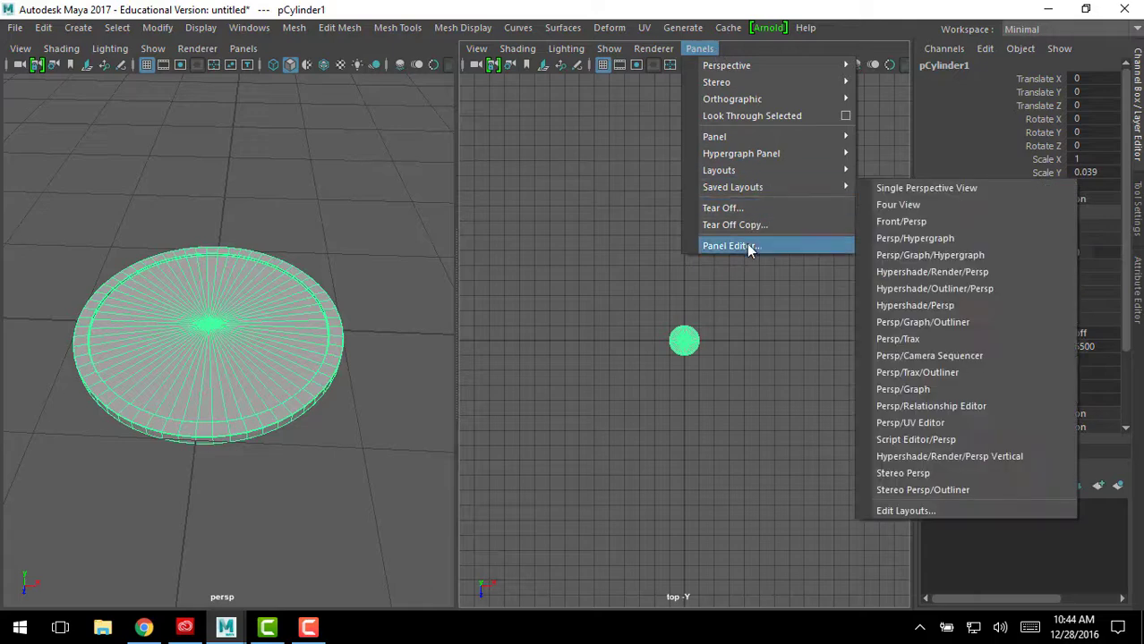
mouse_move(850, 139)
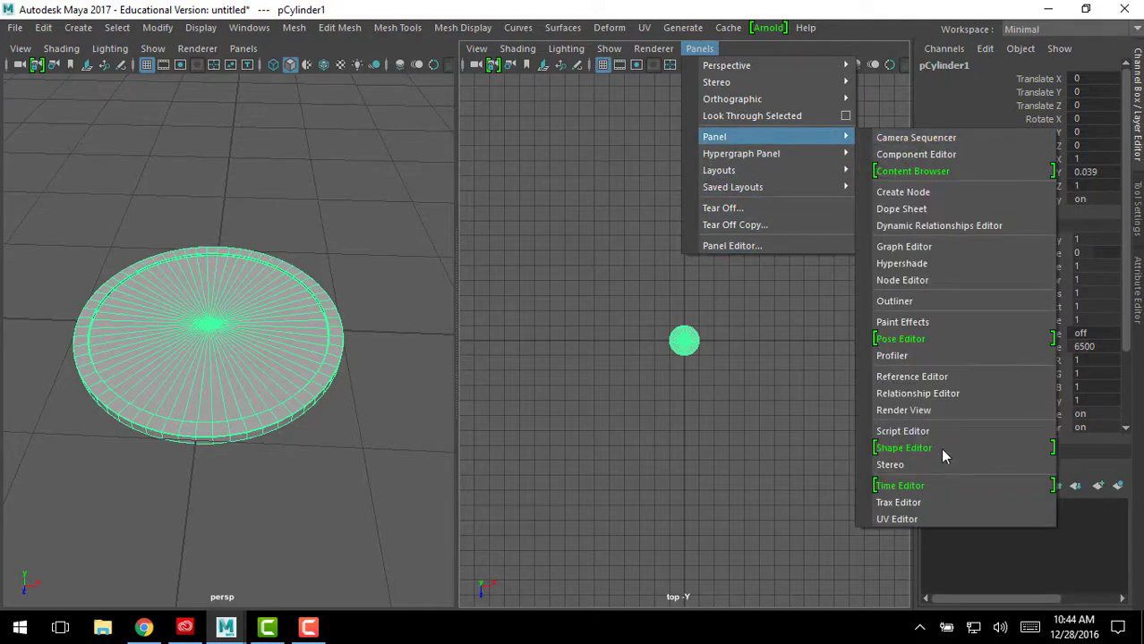
click(894, 519)
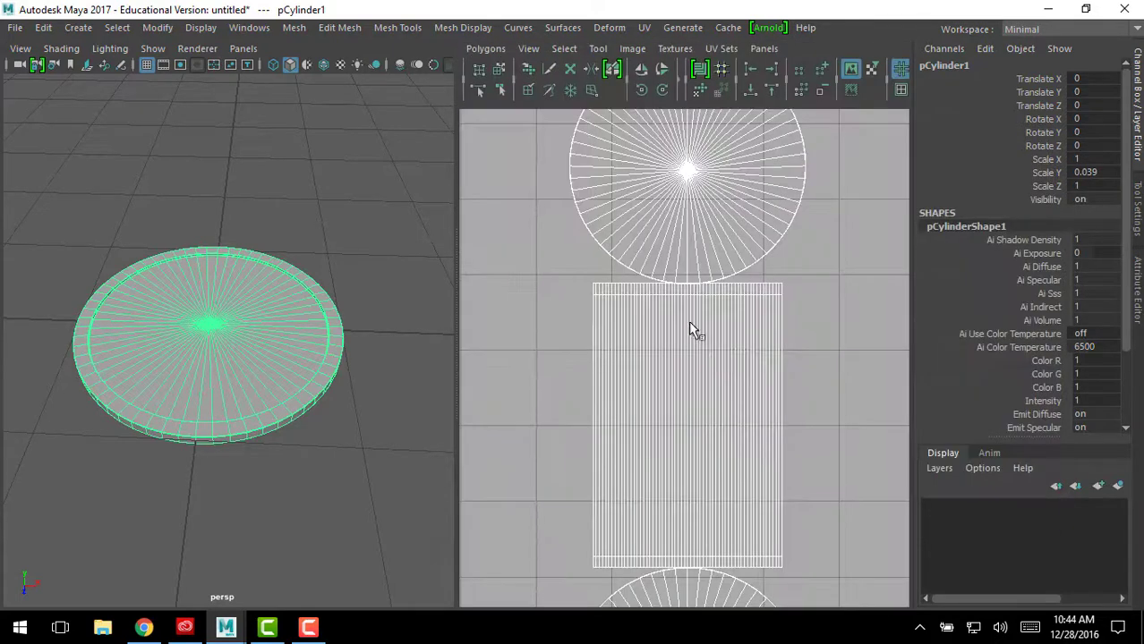
Examine the coin's UV layout within the 0 to 1 UV square, including both circular caps and the side strip
alt+right_drag(719, 420, 707, 190)
alt+middle_drag(684, 406, 684, 362)
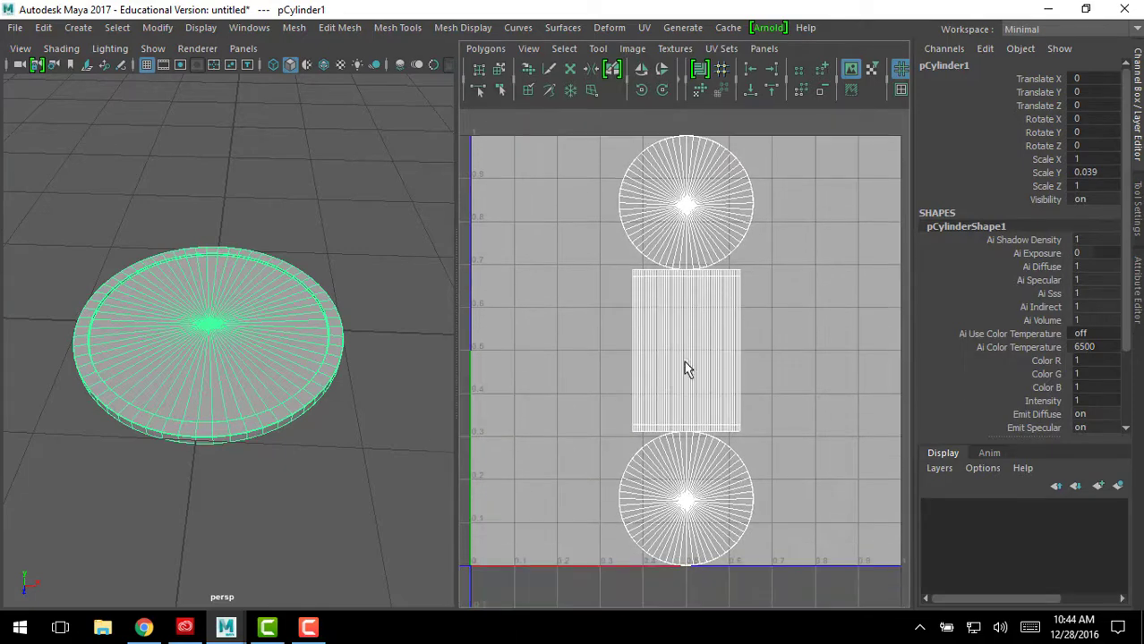
alt+right_drag(732, 435, 681, 392)
alt+middle_drag(681, 392, 752, 306)
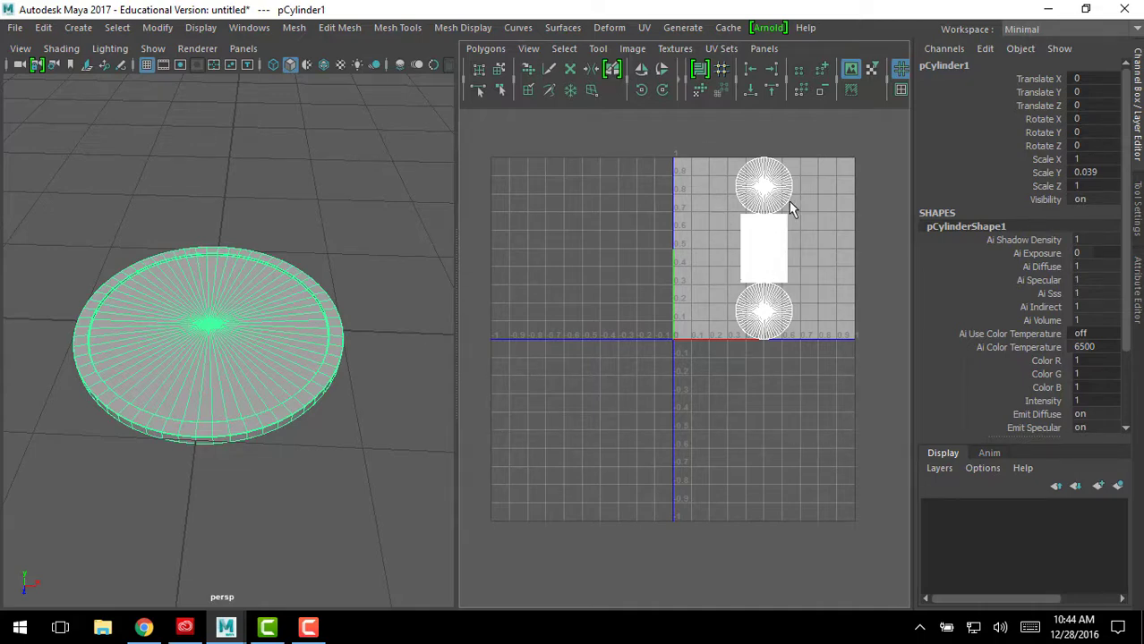
key(a)
key(f)
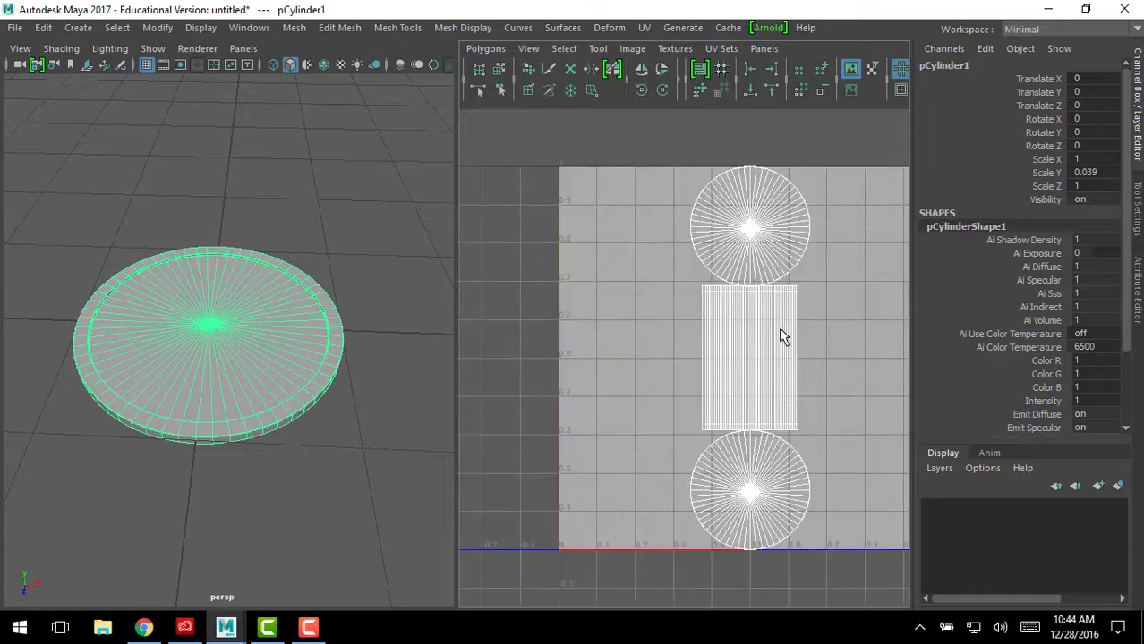
alt+middle_drag(780, 336, 629, 291)
alt+right_drag(709, 207, 718, 322)
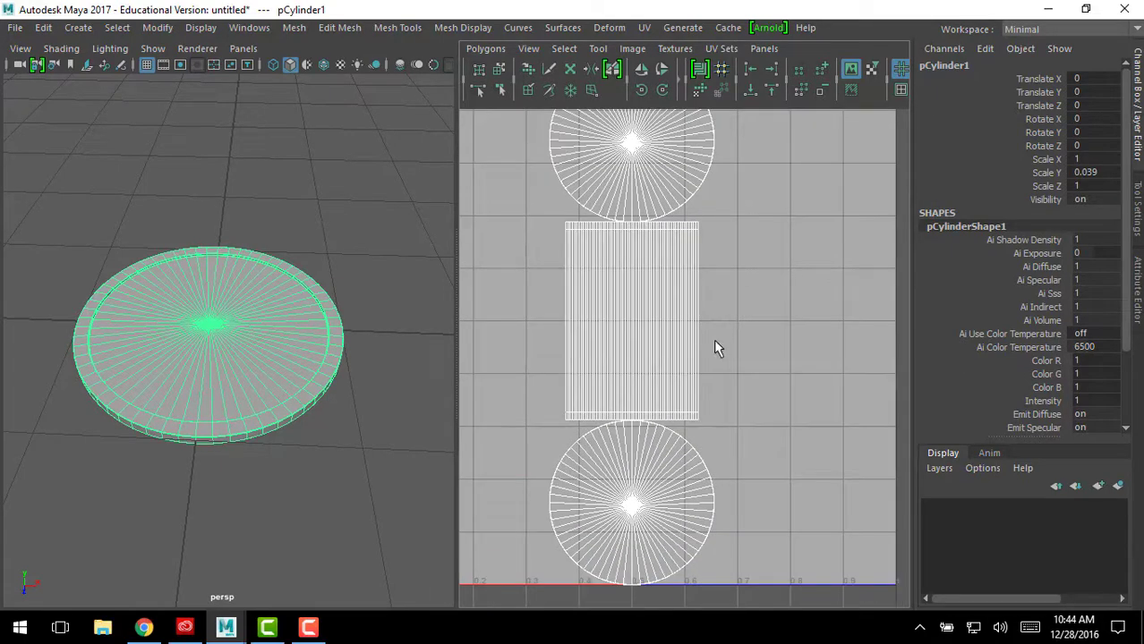
alt+middle_drag(715, 348, 714, 346)
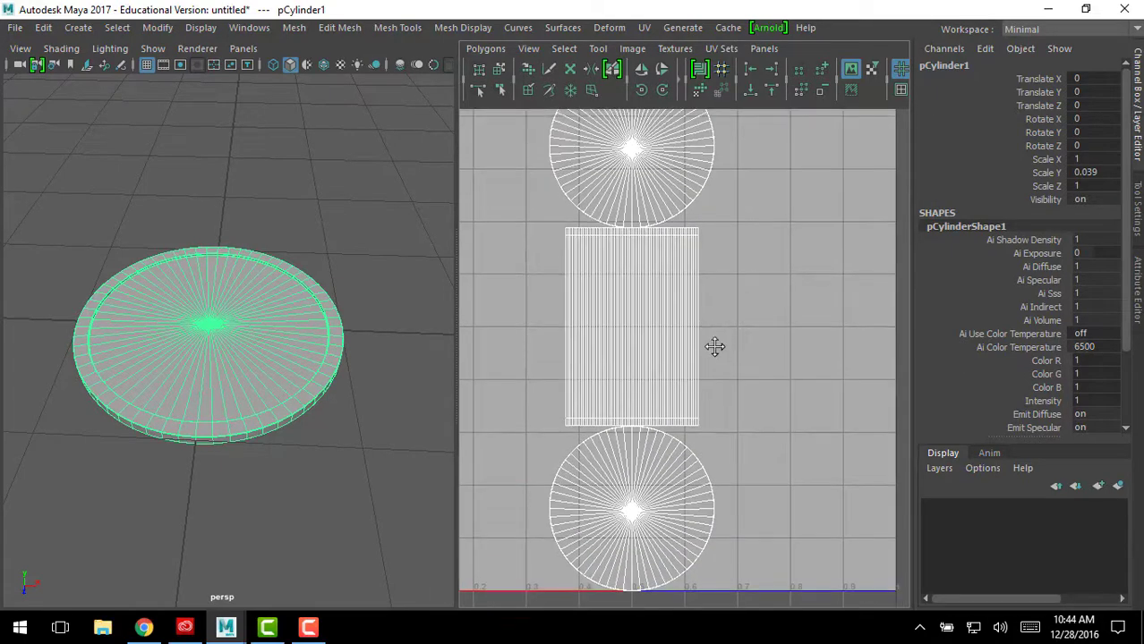
Switch to UV shell selection and pick the upper cap, the side strip and the lower cap in turn
right_click(672, 178)
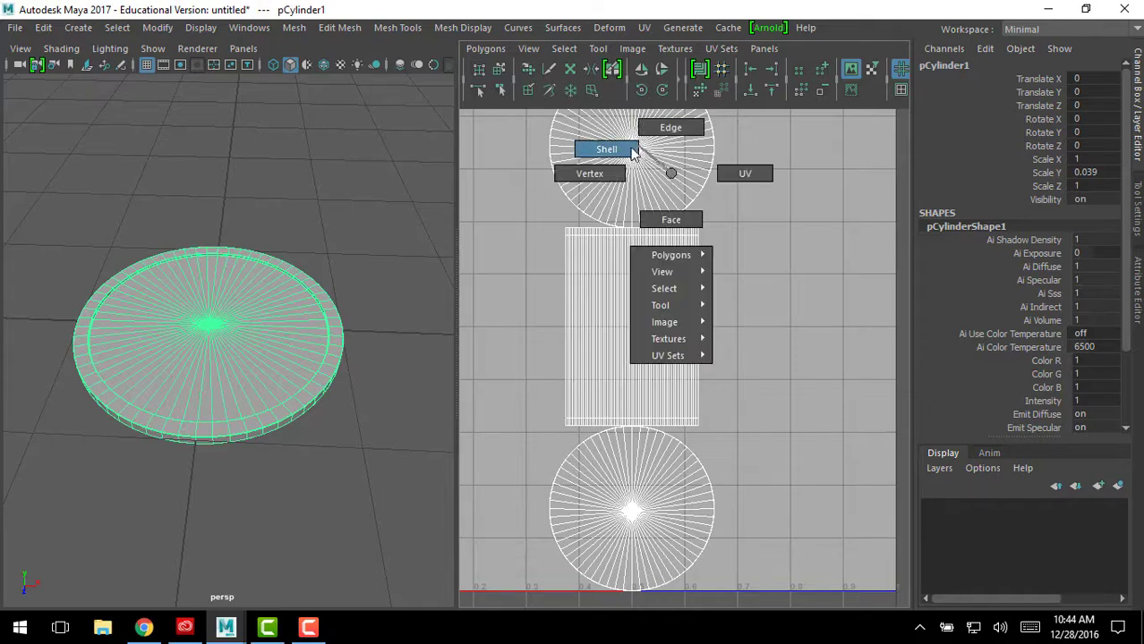
click(618, 154)
click(644, 154)
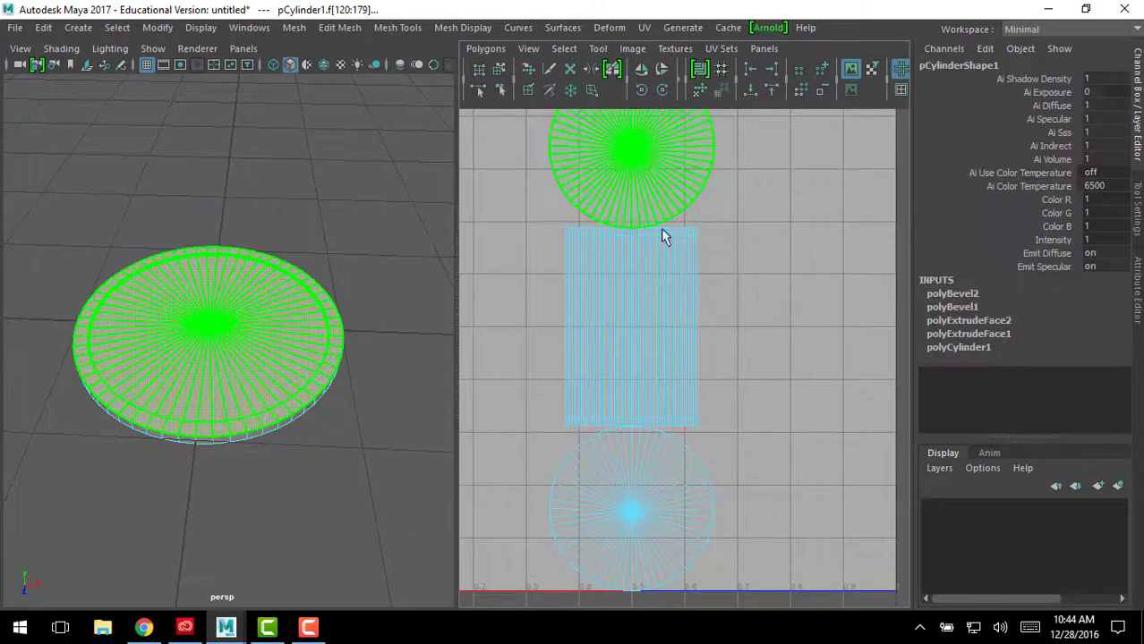
click(660, 339)
click(634, 500)
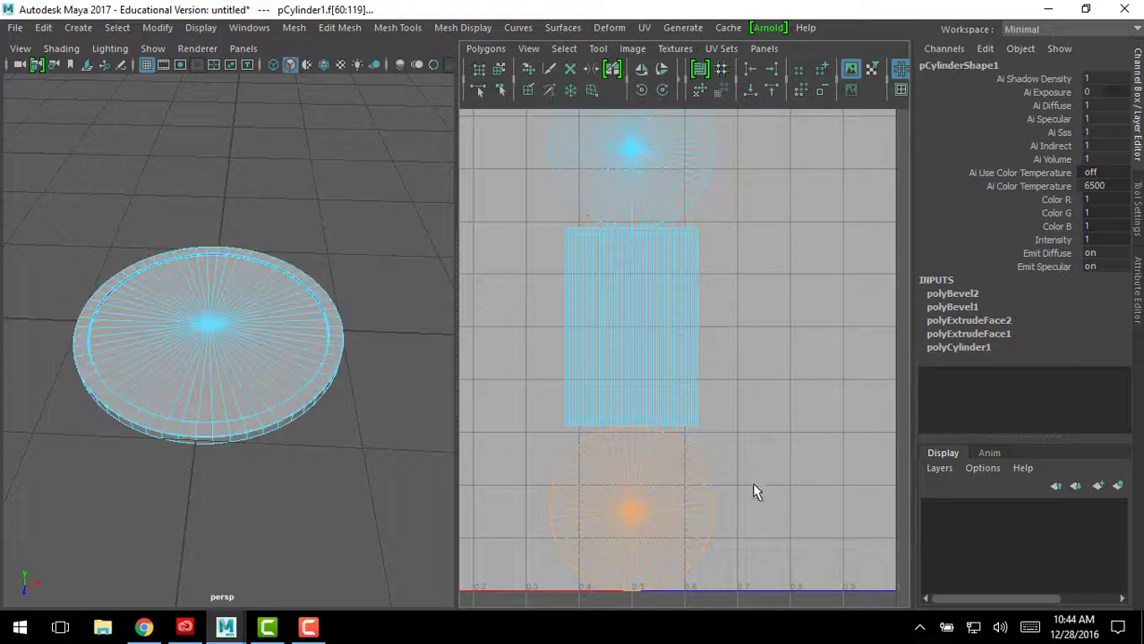
Select both circular cap shells together and move them sideways out of the 0 to 1 UV square
alt+middle_drag(755, 491, 783, 470)
alt+right_drag(783, 470, 794, 315)
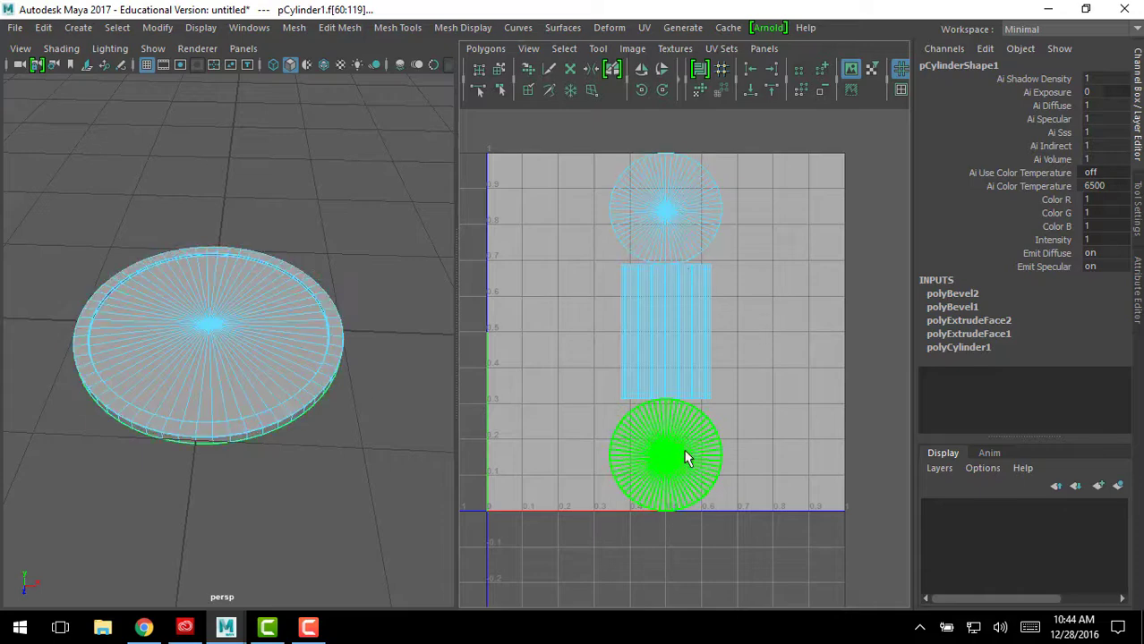
shift+click(692, 216)
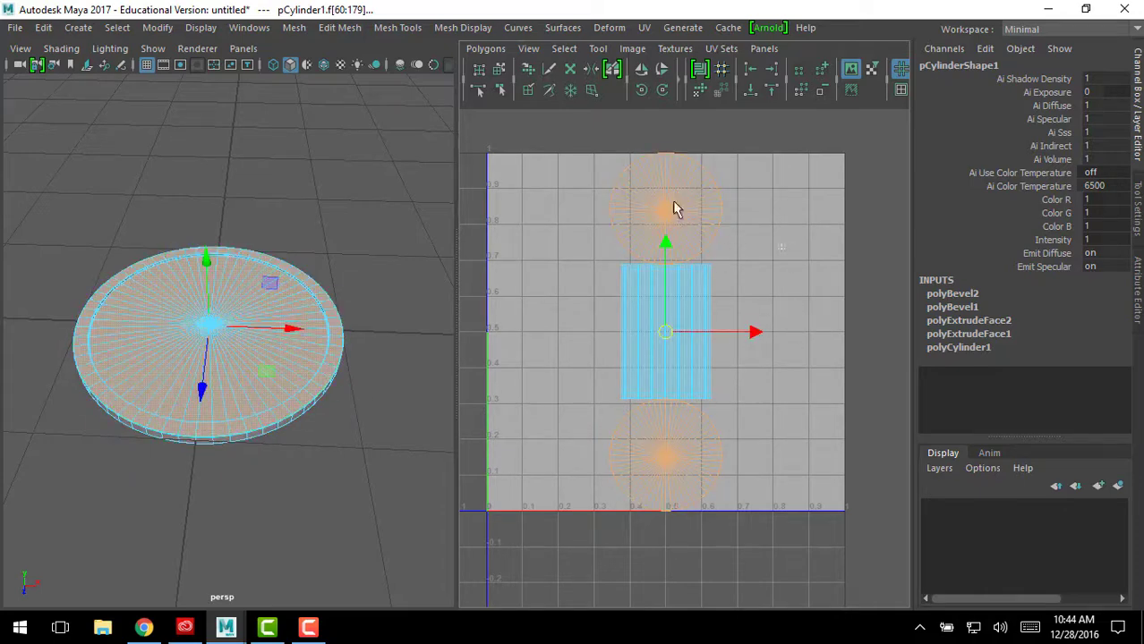
shift+click(683, 430)
shift+click(670, 463)
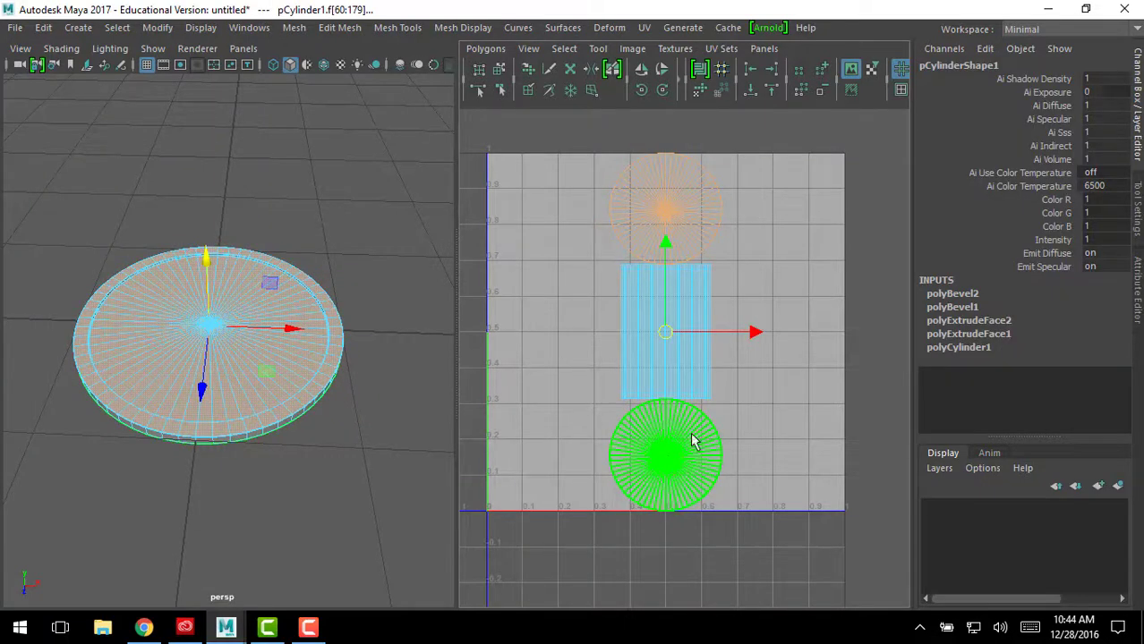
drag(755, 332, 991, 334)
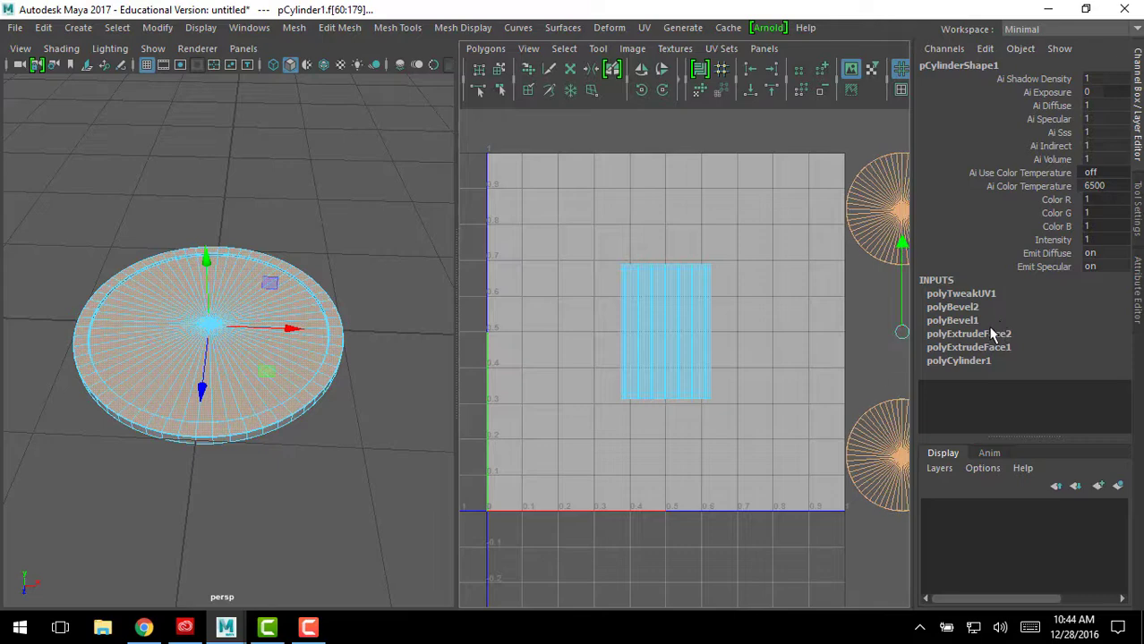
Select the rectangular side shell and check its matching faces around the coin's outer edge
click(697, 328)
key(f)
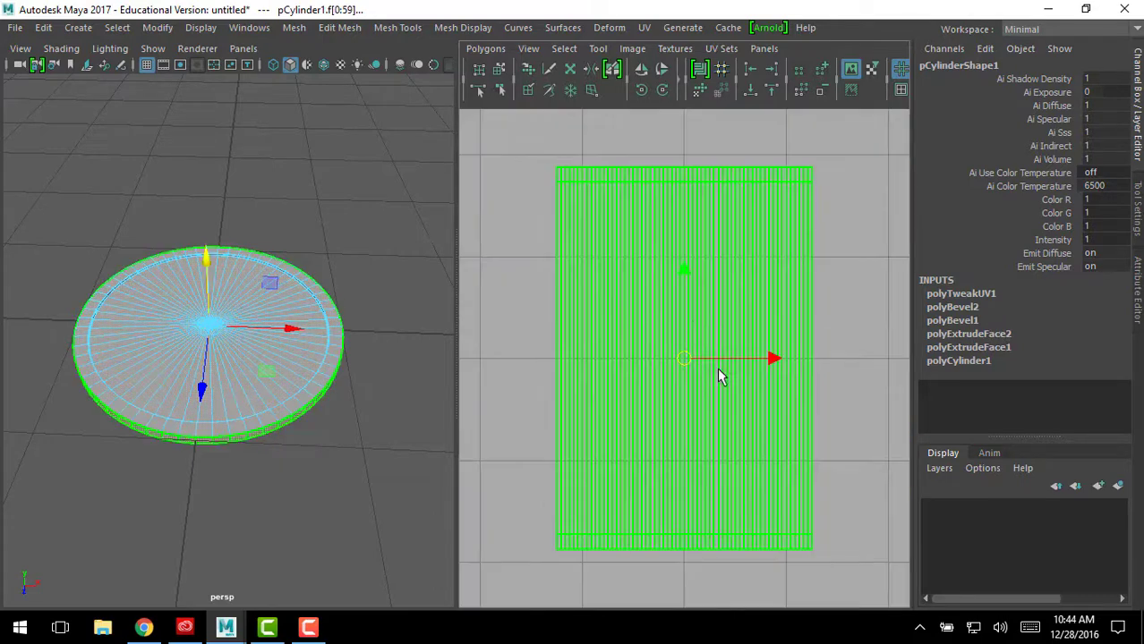
alt+middle_drag(720, 412, 711, 330)
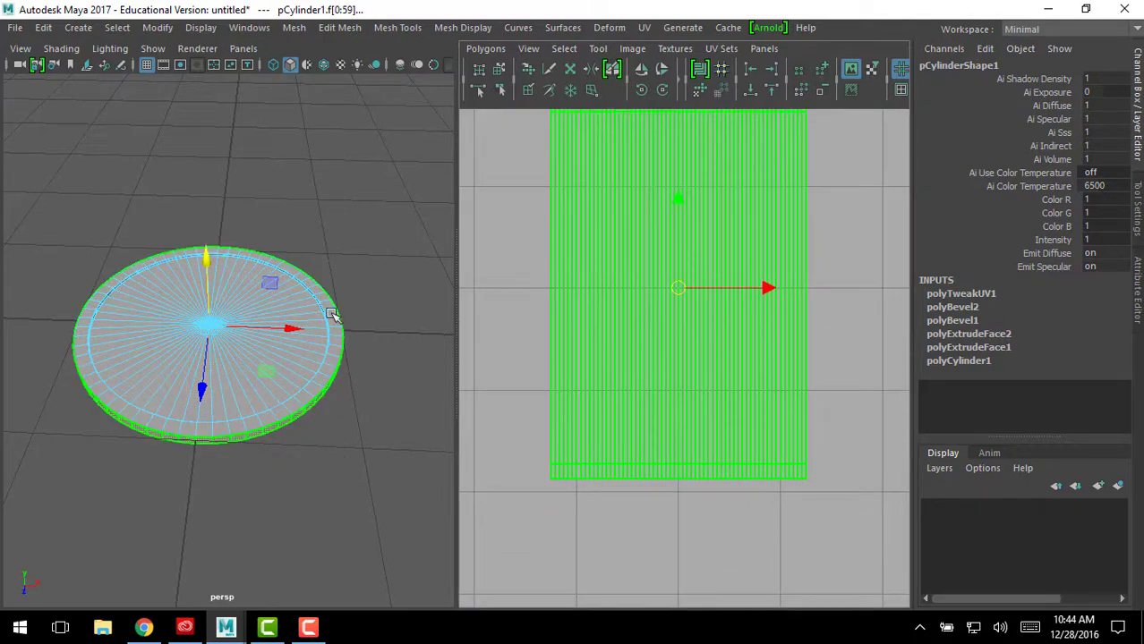
alt+drag(331, 409, 325, 226)
alt+right_drag(325, 225, 348, 347)
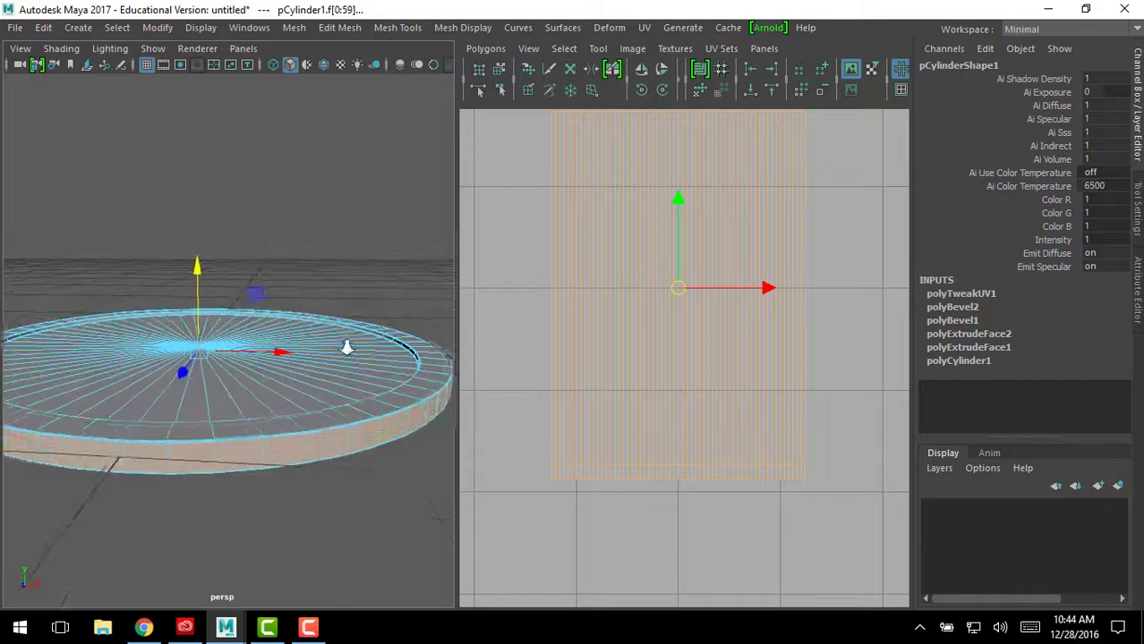
alt+right_drag(626, 557, 631, 331)
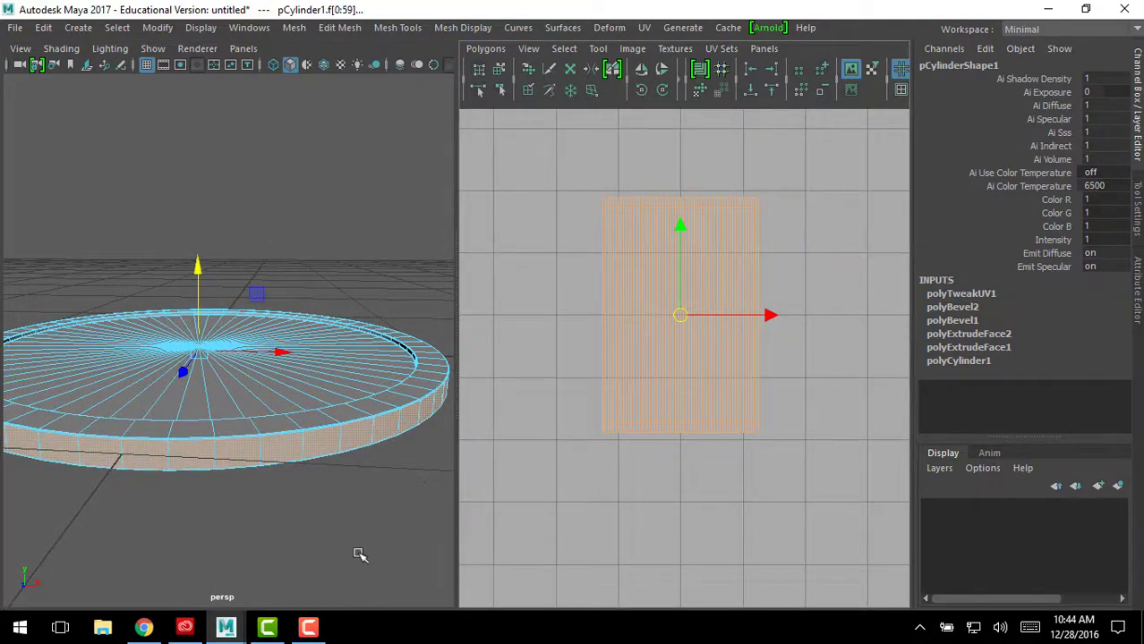
alt+right_drag(358, 555, 360, 411)
Scale the side shell horizontally so it spans almost the full width of the UV square
alt+middle_drag(691, 476, 691, 491)
alt+right_drag(691, 492, 707, 238)
alt+middle_drag(698, 358, 680, 331)
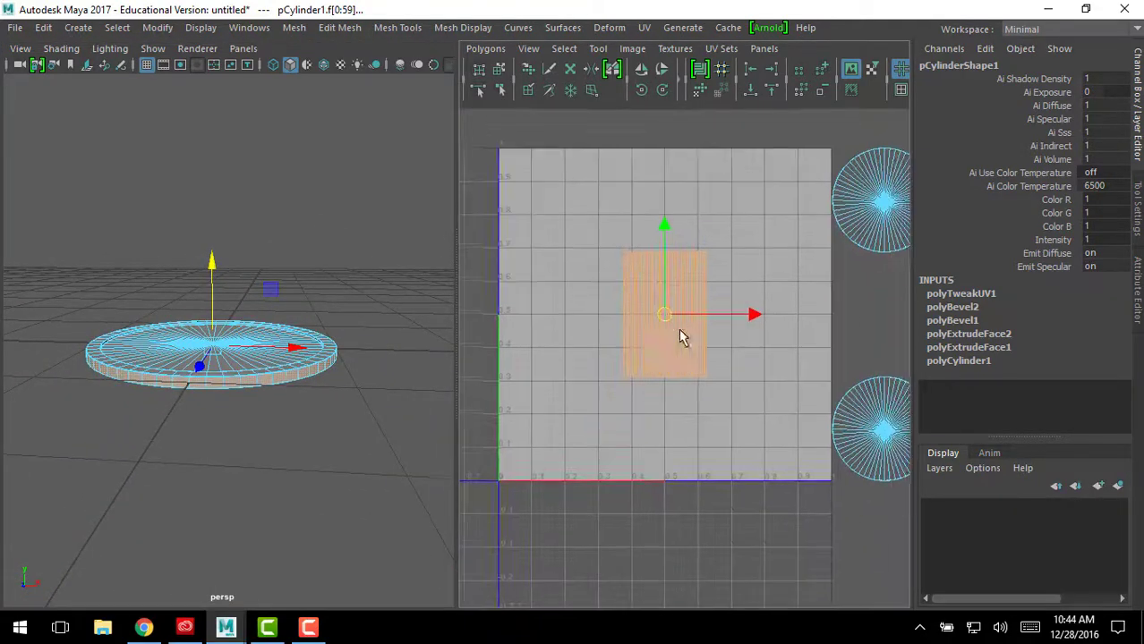
alt+right_drag(680, 336, 704, 301)
key(r)
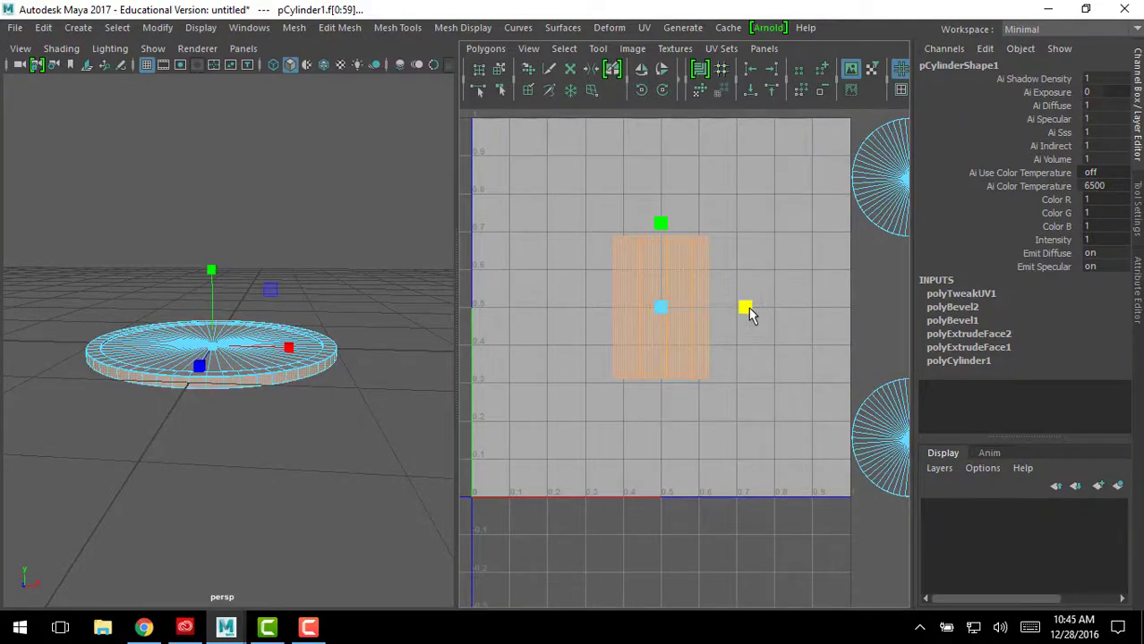
drag(749, 313, 965, 317)
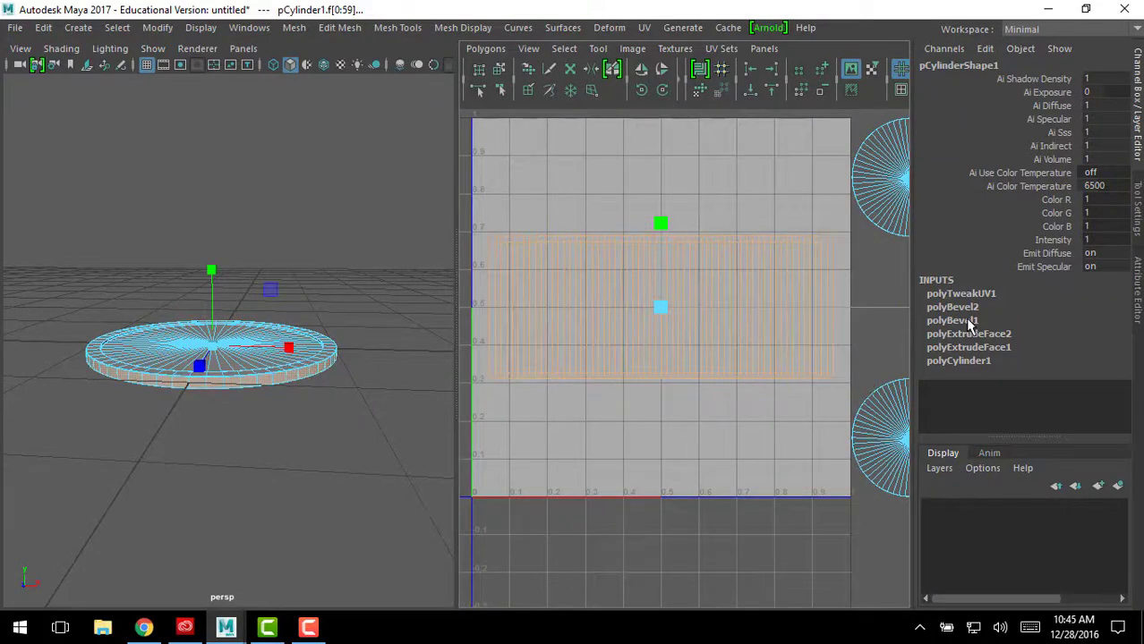
alt+right_drag(757, 369, 723, 374)
drag(747, 315, 751, 314)
Flatten the side shell vertically to a height of about 0.18 and move it near the bottom edge of the UV square
key(w)
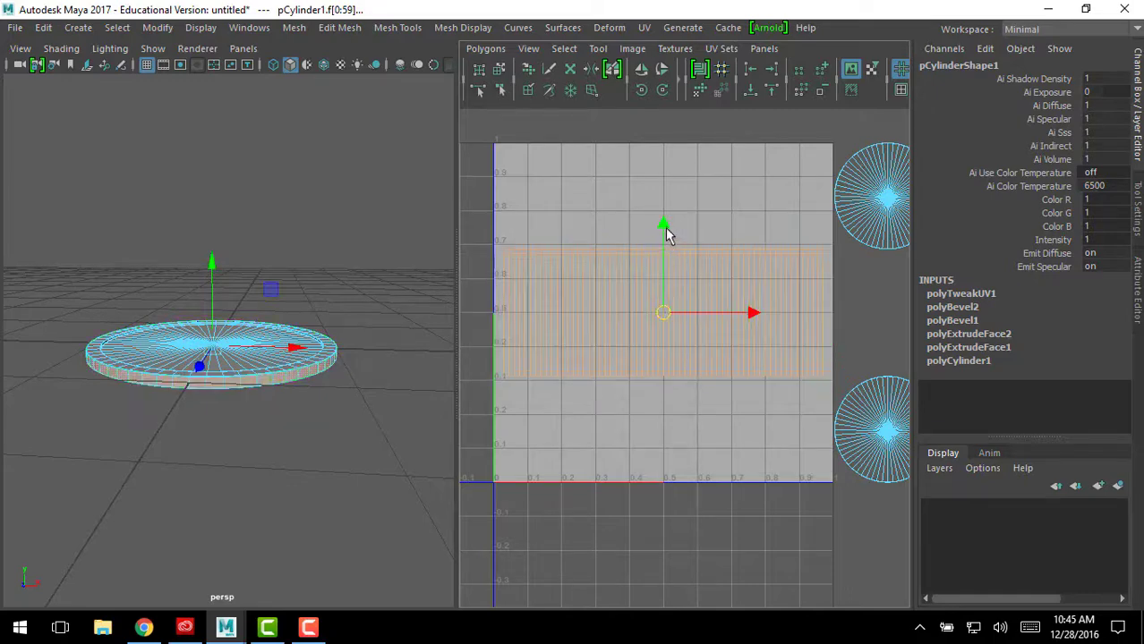
drag(667, 234, 668, 326)
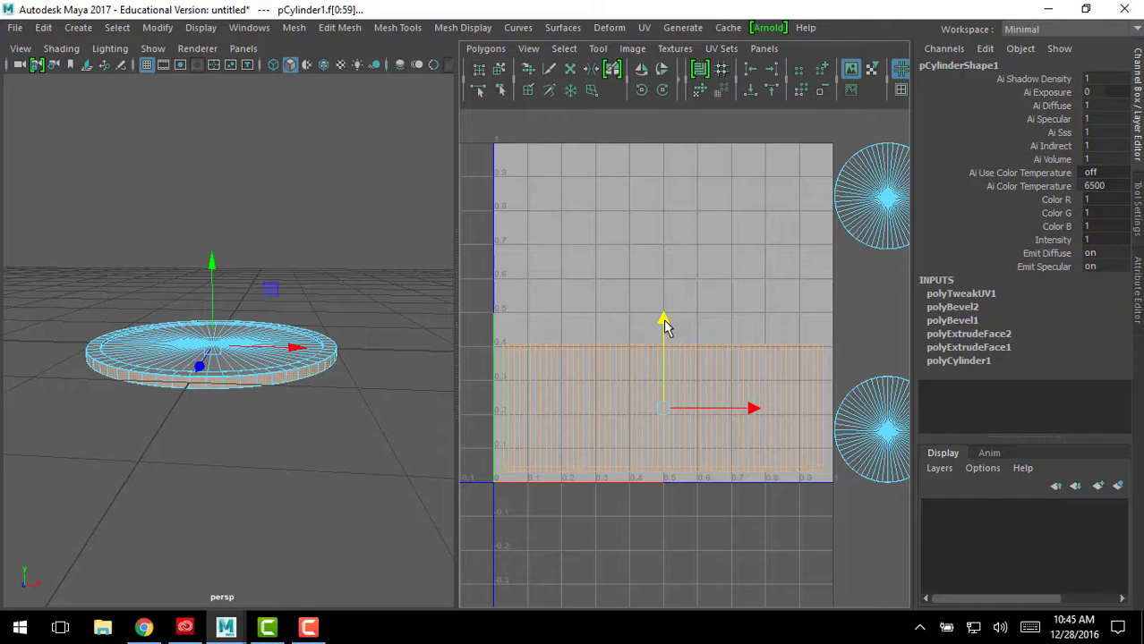
key(r)
drag(665, 327, 667, 346)
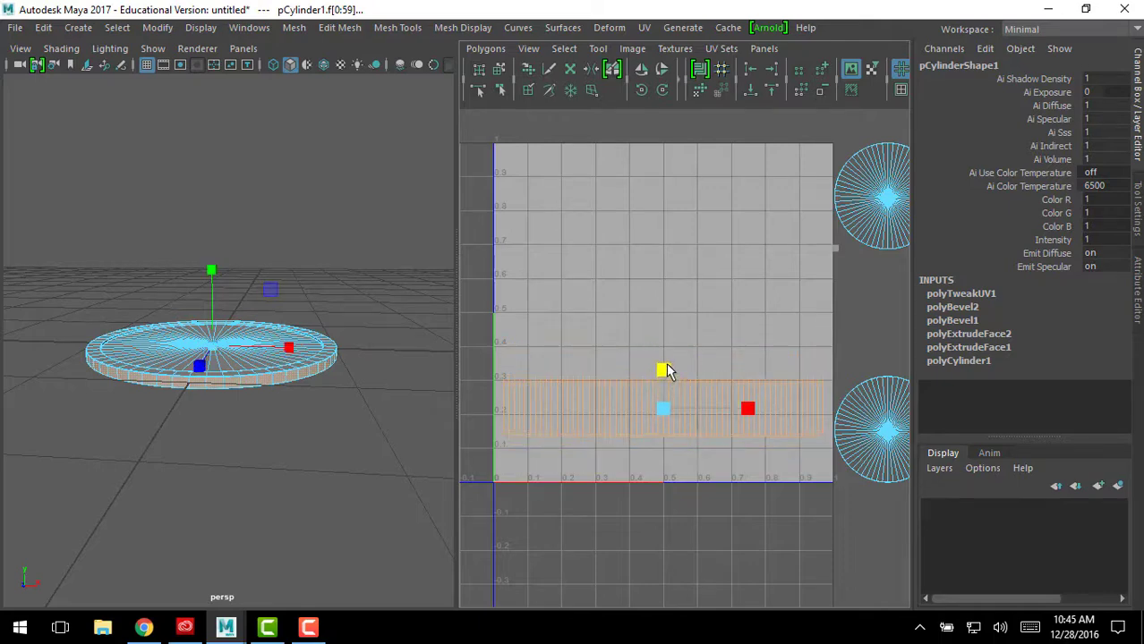
key(w)
drag(663, 335, 664, 358)
alt+middle_drag(725, 335, 698, 339)
Move the lower cap shell up so it sits just beneath the upper cap shell
click(841, 224)
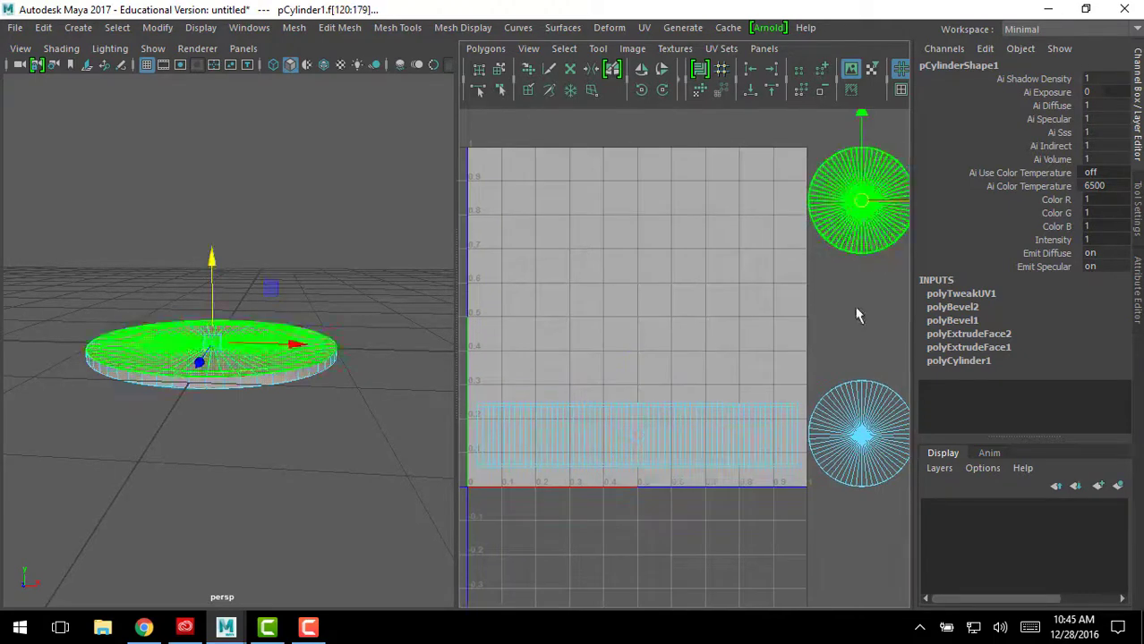
click(851, 391)
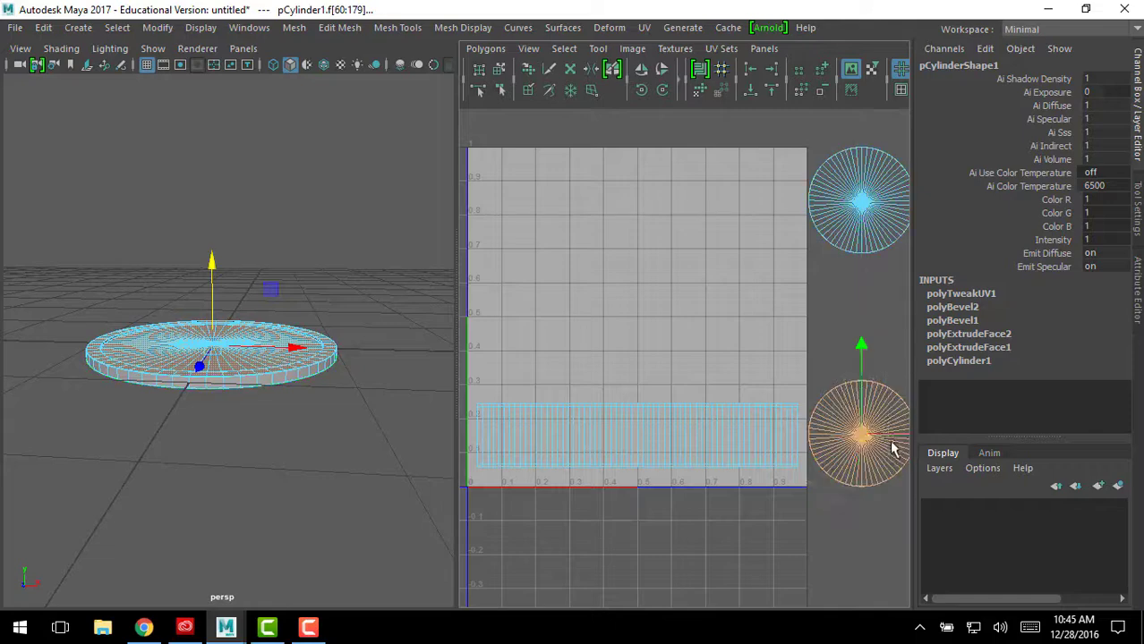
drag(863, 340, 862, 238)
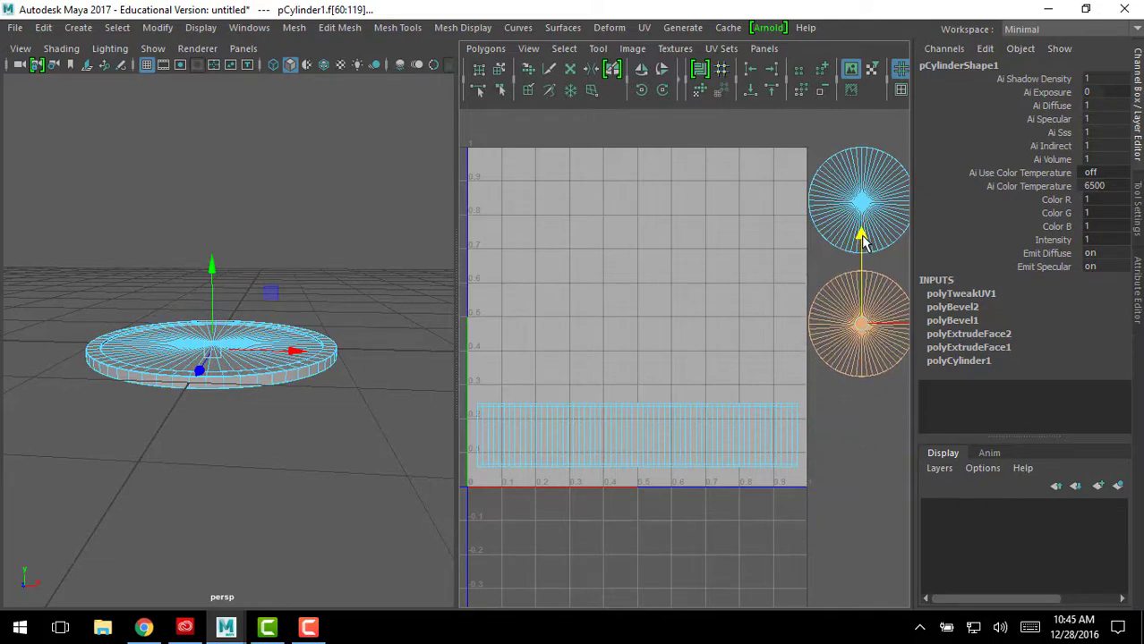
alt+middle_drag(809, 315, 804, 316)
Move both cap shells back into the UV square, stacked above the left part of the side strip, and select the lower cap
drag(744, 212, 861, 342)
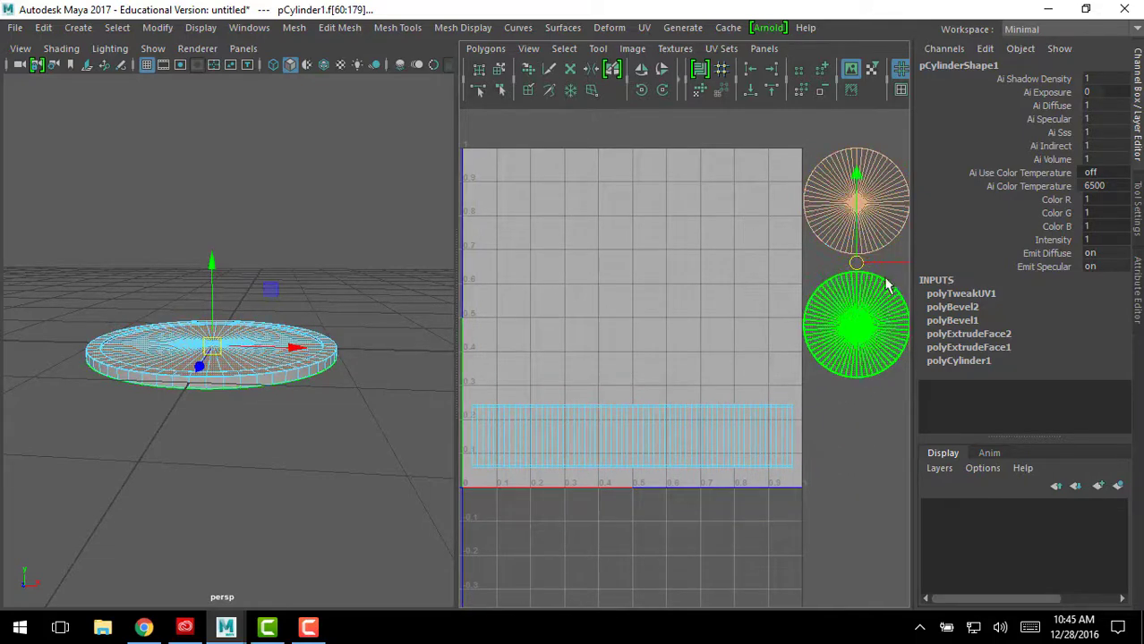
drag(885, 261, 575, 272)
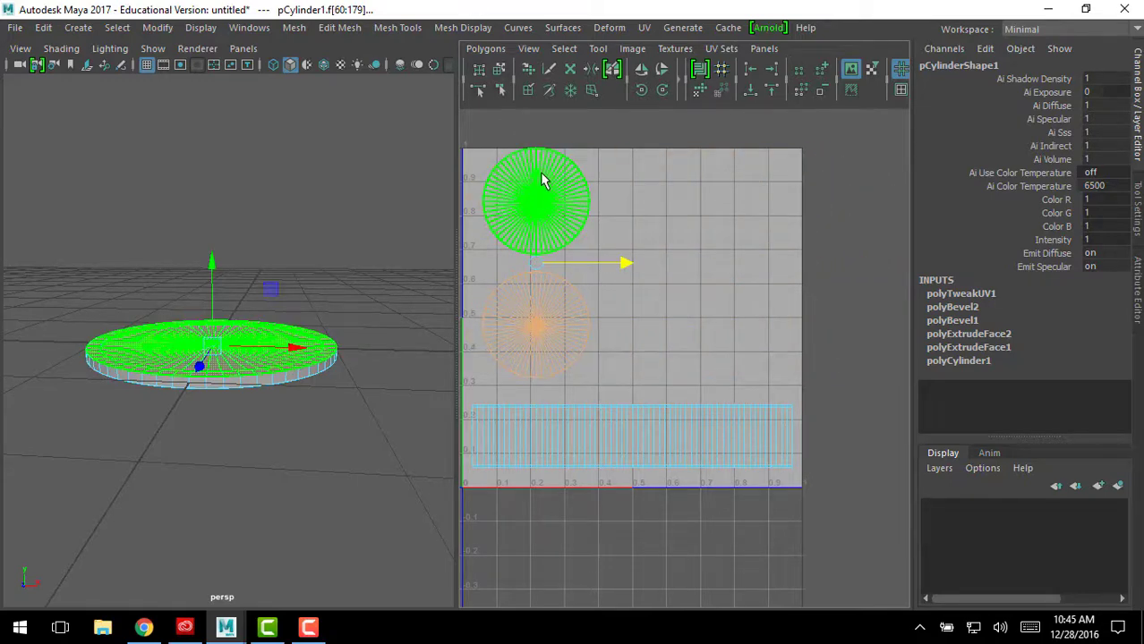
click(649, 225)
click(557, 344)
alt+middle_drag(643, 306, 684, 294)
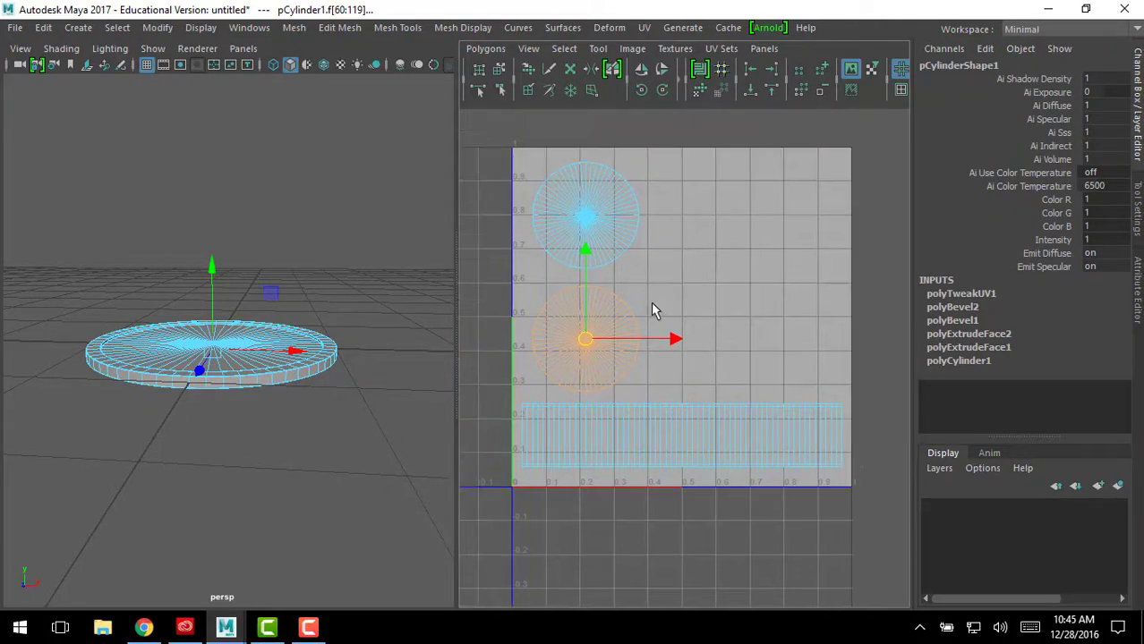
Move the lower cap shell to the right half of the UV square and the upper cap shell down level beside it
drag(676, 346, 857, 346)
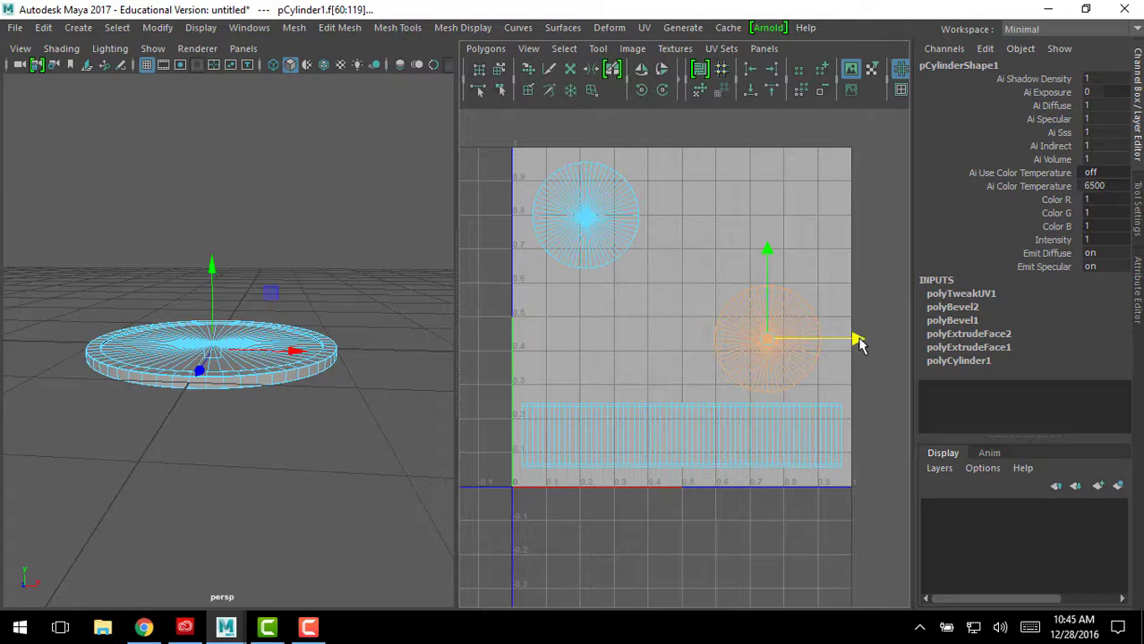
click(631, 209)
drag(587, 132, 817, 335)
Scale both cap shells up evenly together, and move the left one up and inward into the UV square
key(r)
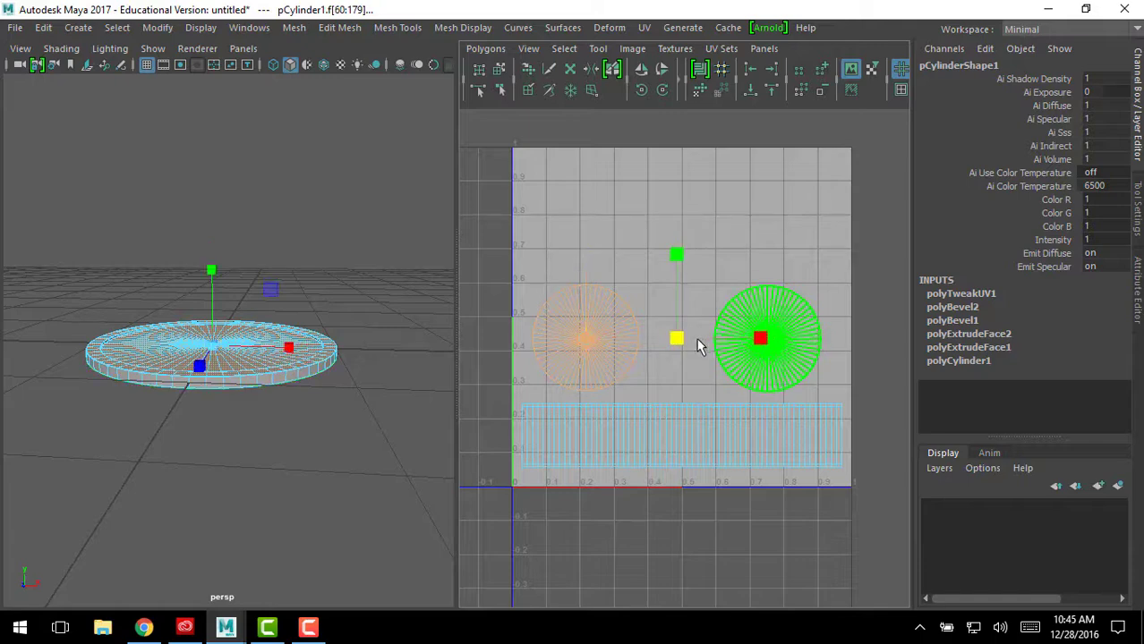
drag(695, 336, 757, 320)
key(w)
click(569, 327)
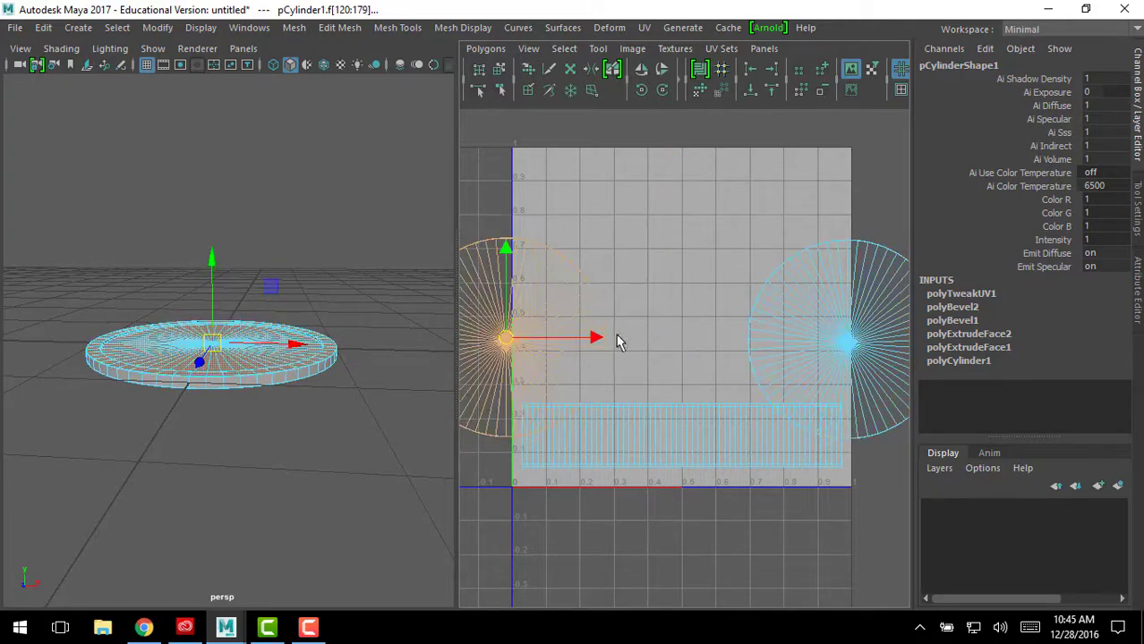
drag(602, 338, 693, 282)
Select both cap shells together and scale them down evenly to about 0.44 in diameter, side by side above the strip
shift+click(841, 327)
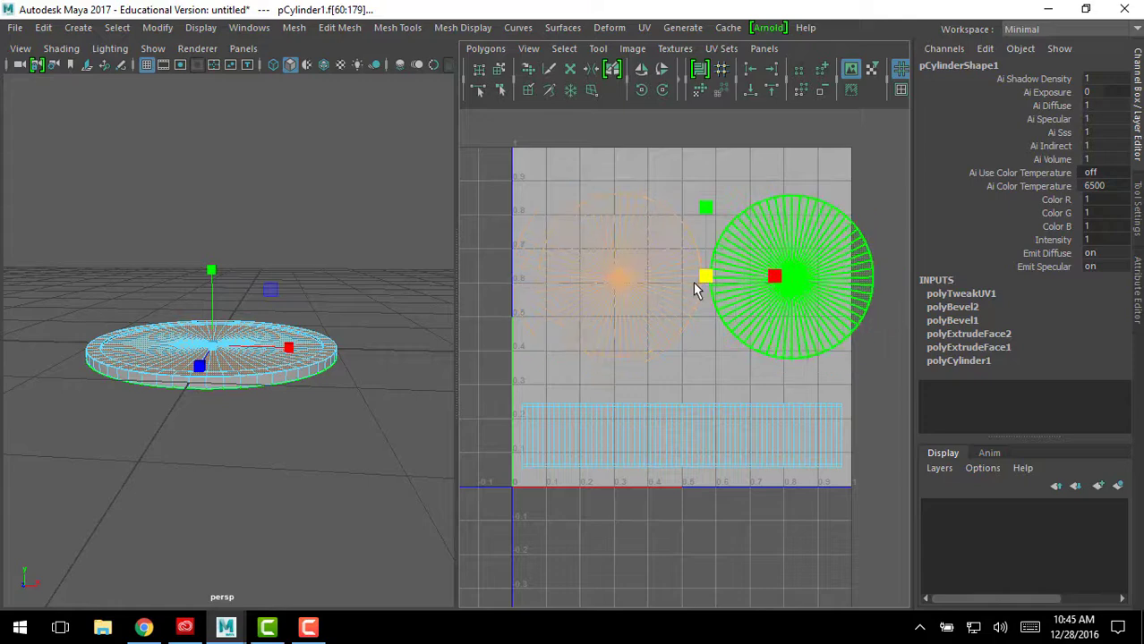
key(w)
key(r)
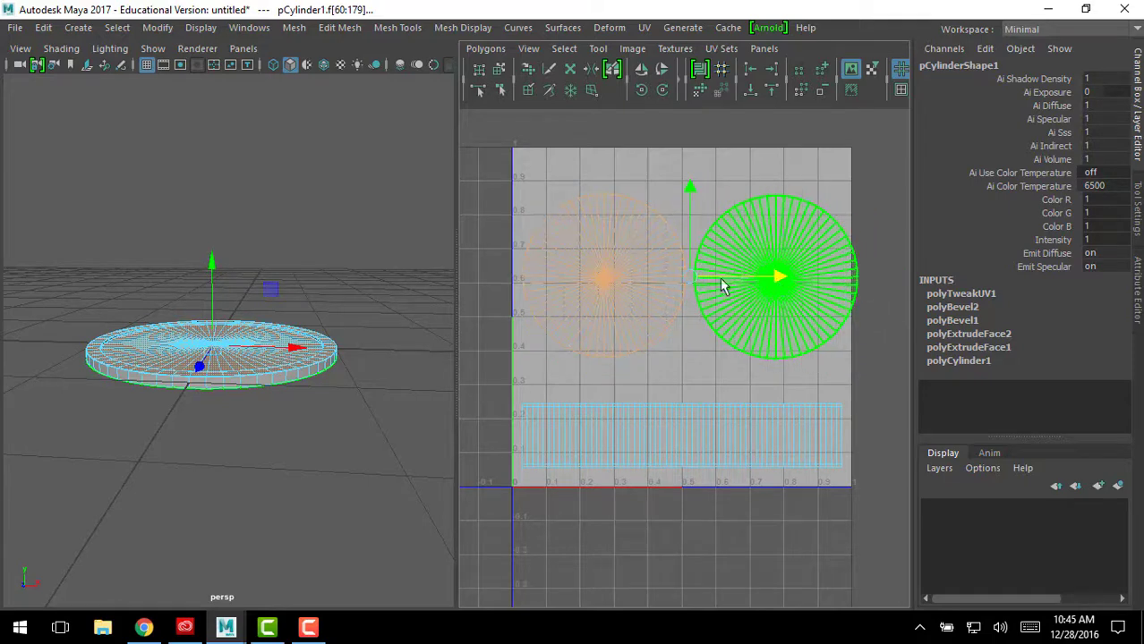
drag(693, 278, 687, 286)
key(w)
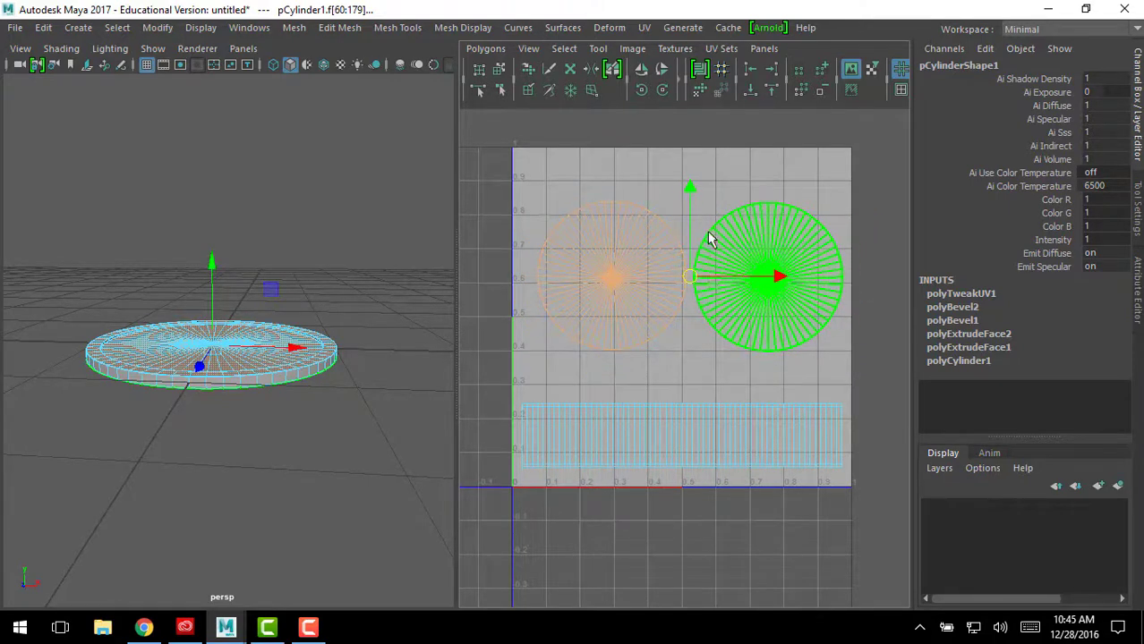
Spread the two cap shells apart so their outer edges line up with the ends of the side strip, and deselect them
drag(779, 275, 766, 276)
click(796, 244)
drag(839, 277, 852, 281)
click(718, 177)
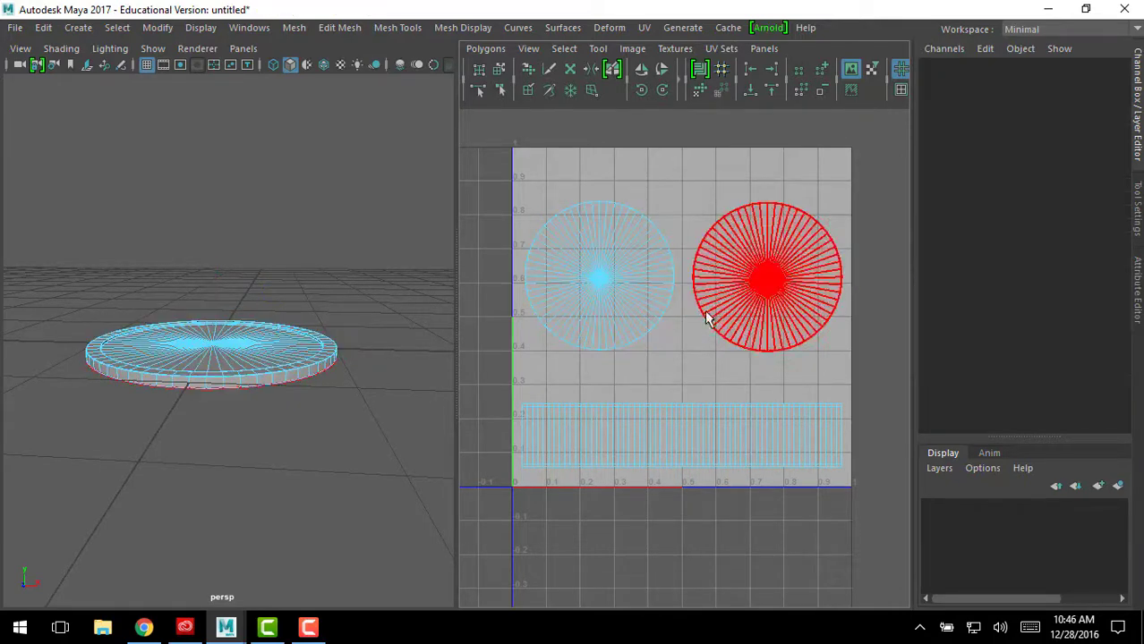
Select each cap shell in turn and examine the coin from below and above to match the shells to its faces
click(793, 280)
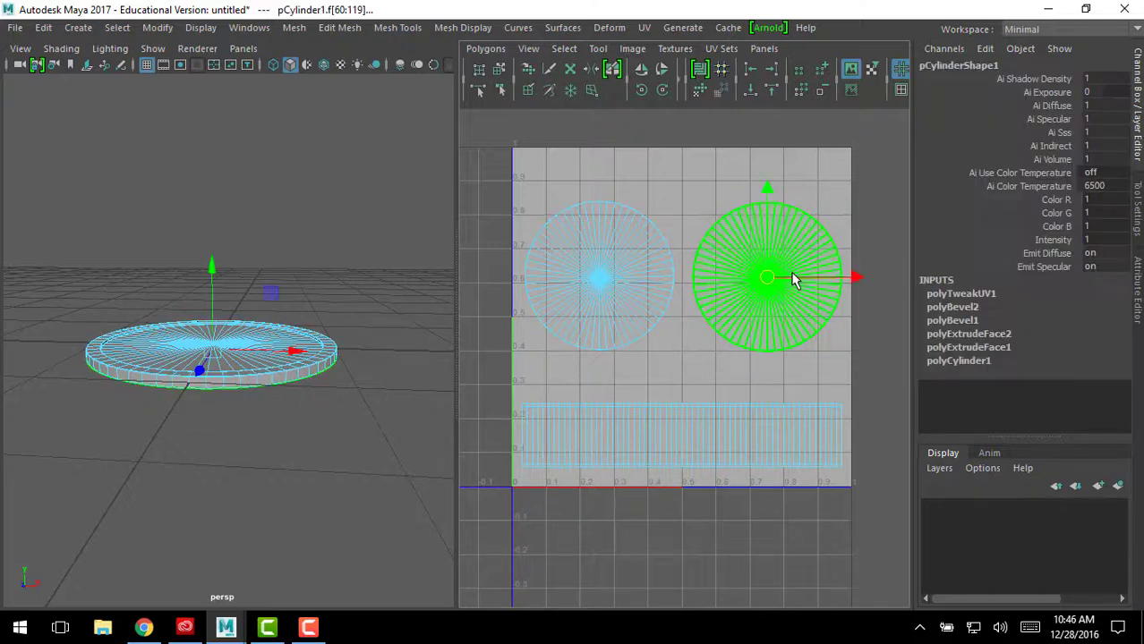
alt+drag(284, 421, 251, 380)
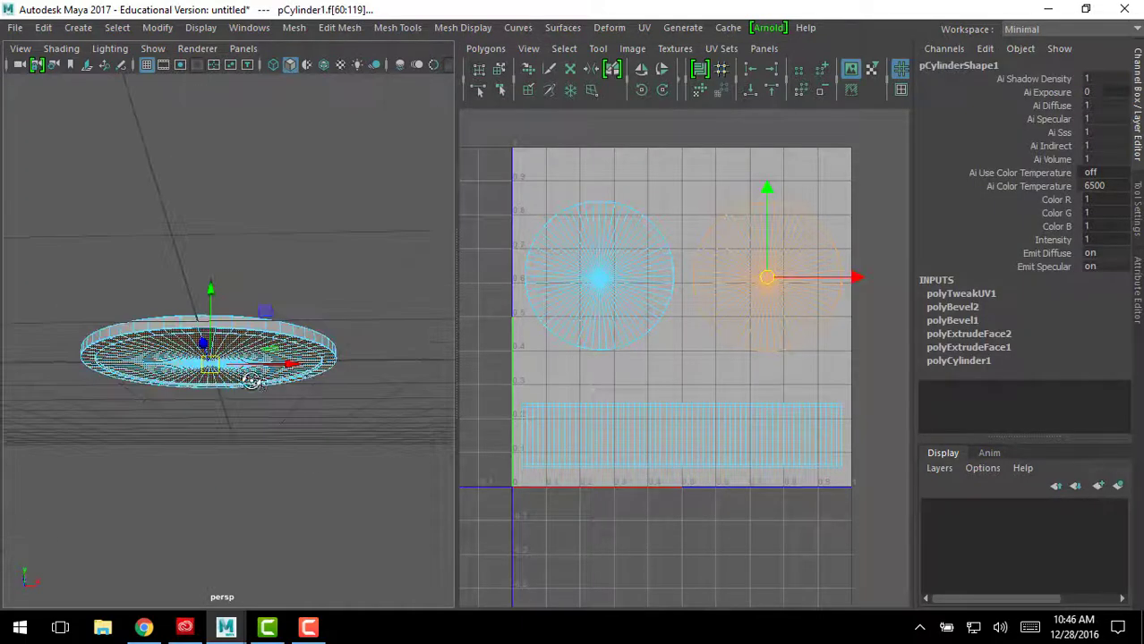
click(586, 294)
mouse_move(299, 311)
alt+mouse_down()
mouse_move(314, 254)
mouse_move(302, 310)
alt+mouse_up()
click(704, 188)
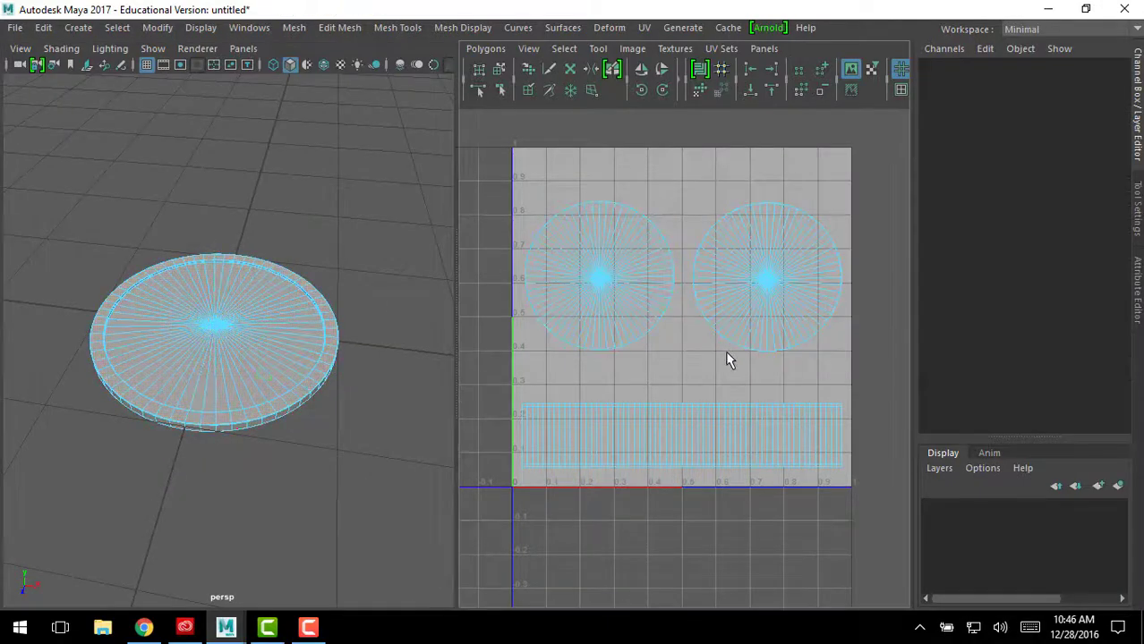
Return the coin to object mode with the whole object selected, and frame its full layout in a maximized UV Editor
key(space)
key(space)
right_drag(219, 338, 311, 137)
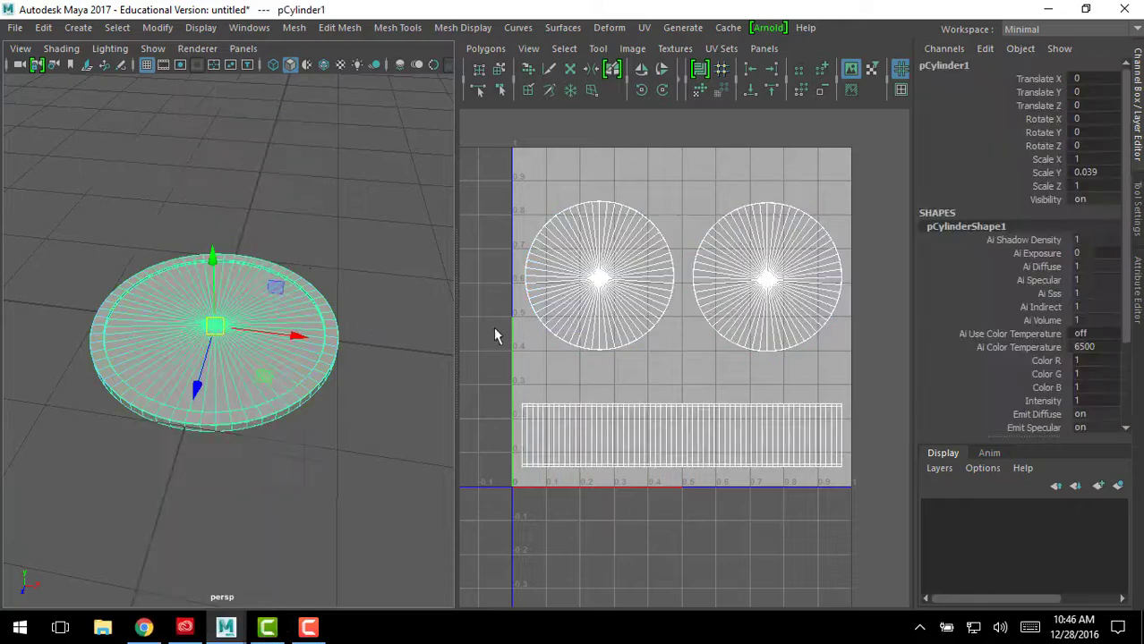
key(space)
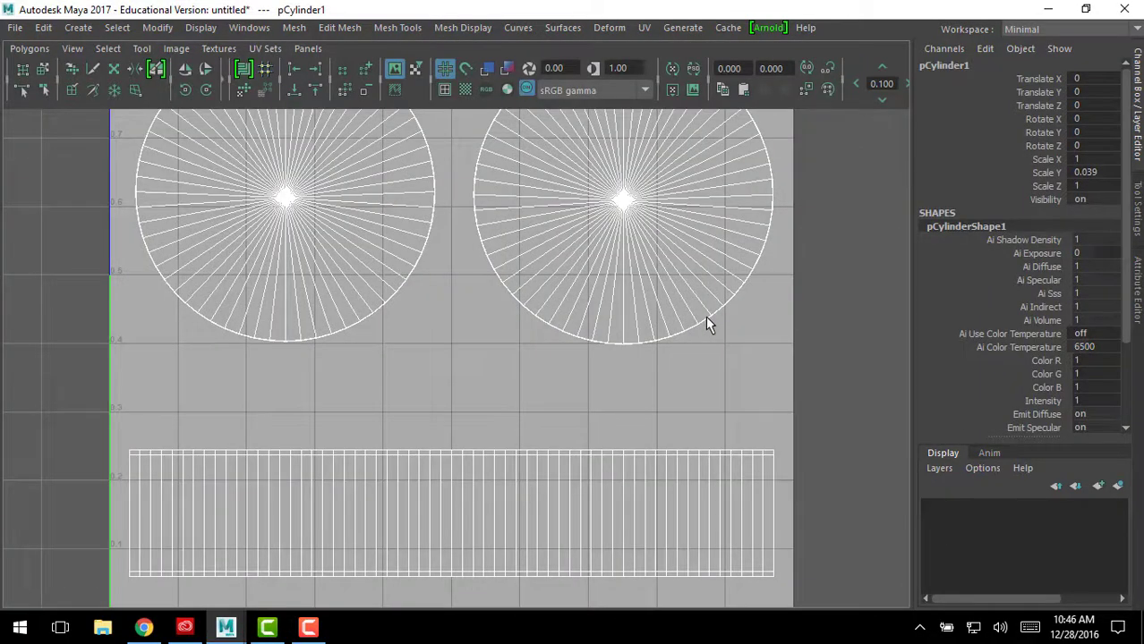
key(f)
alt+middle_drag(532, 272, 530, 299)
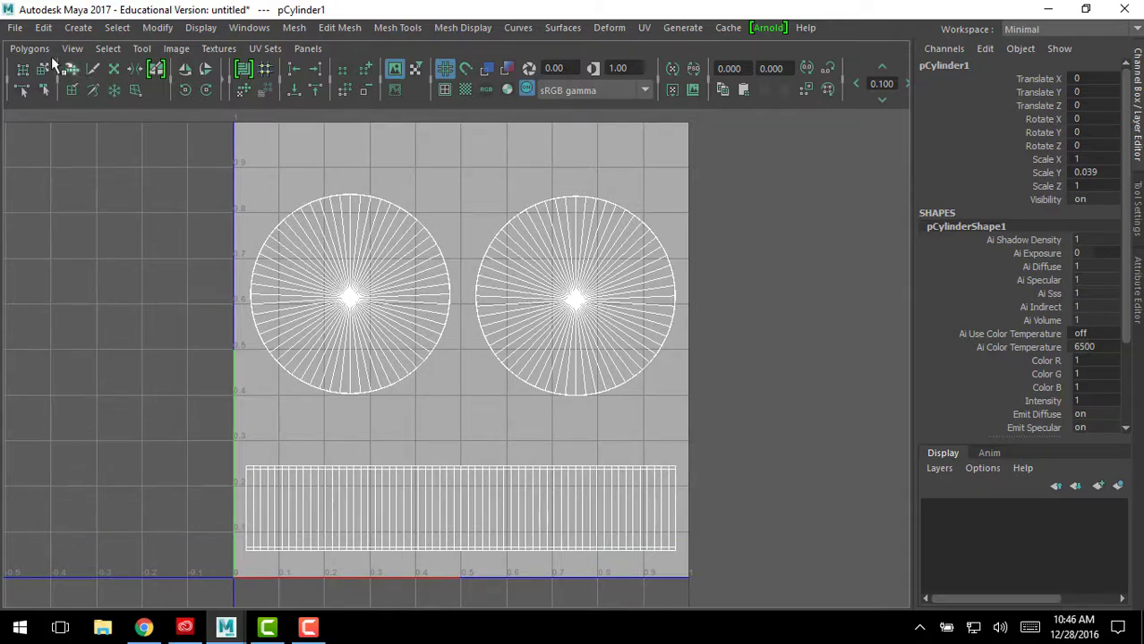
Set up a UV Snapshot with the output file named CoinUV-Snapshot in the project's images folder
click(30, 49)
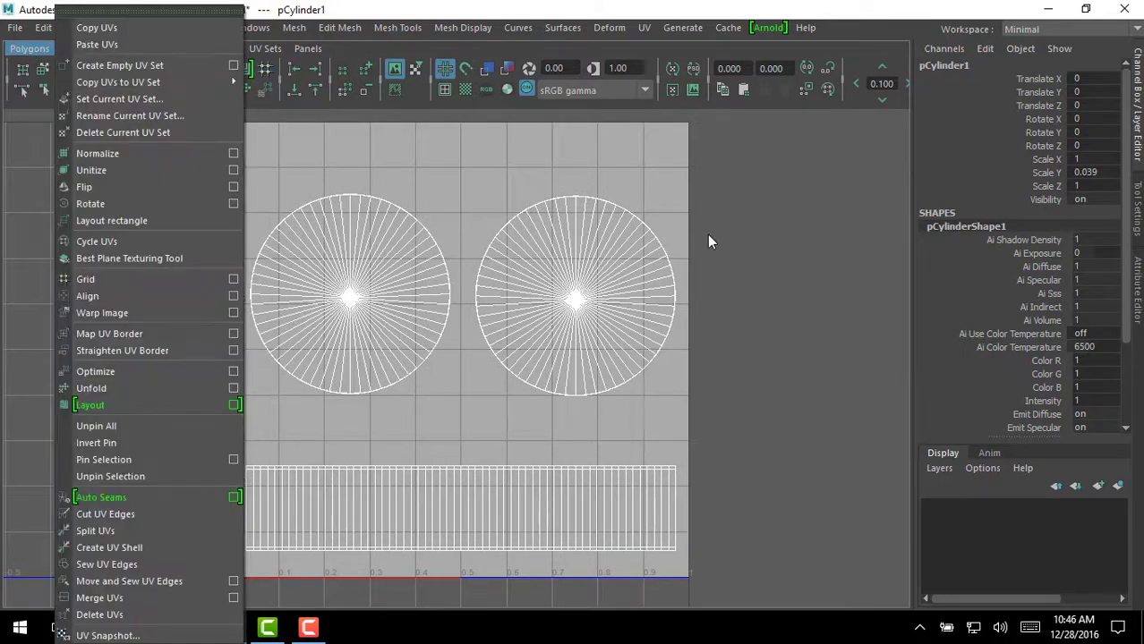
click(148, 637)
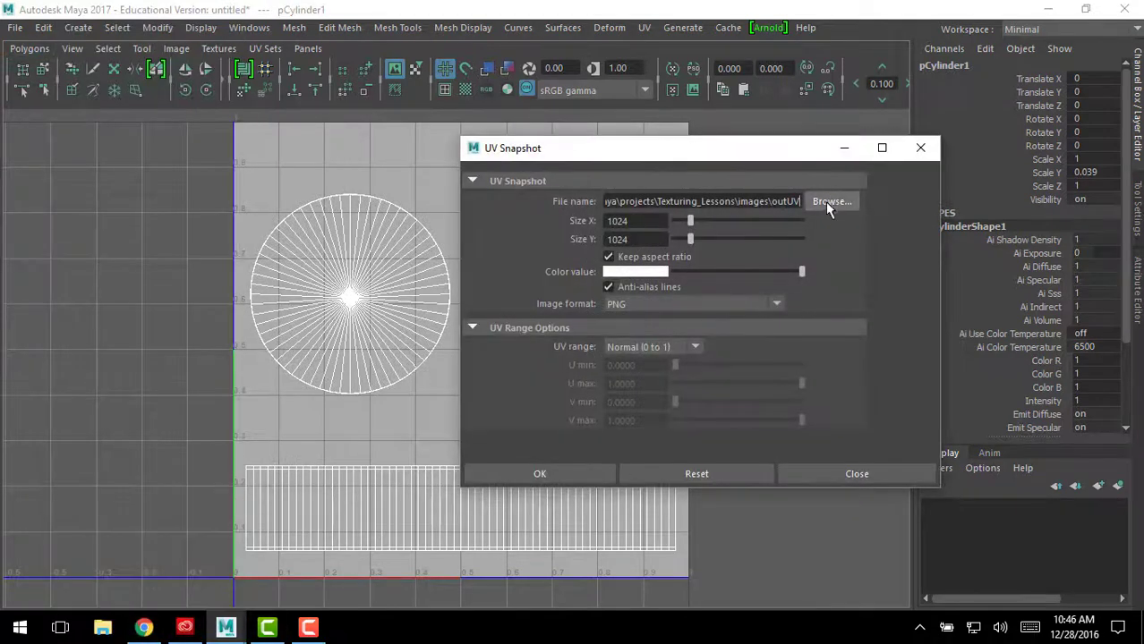
click(832, 201)
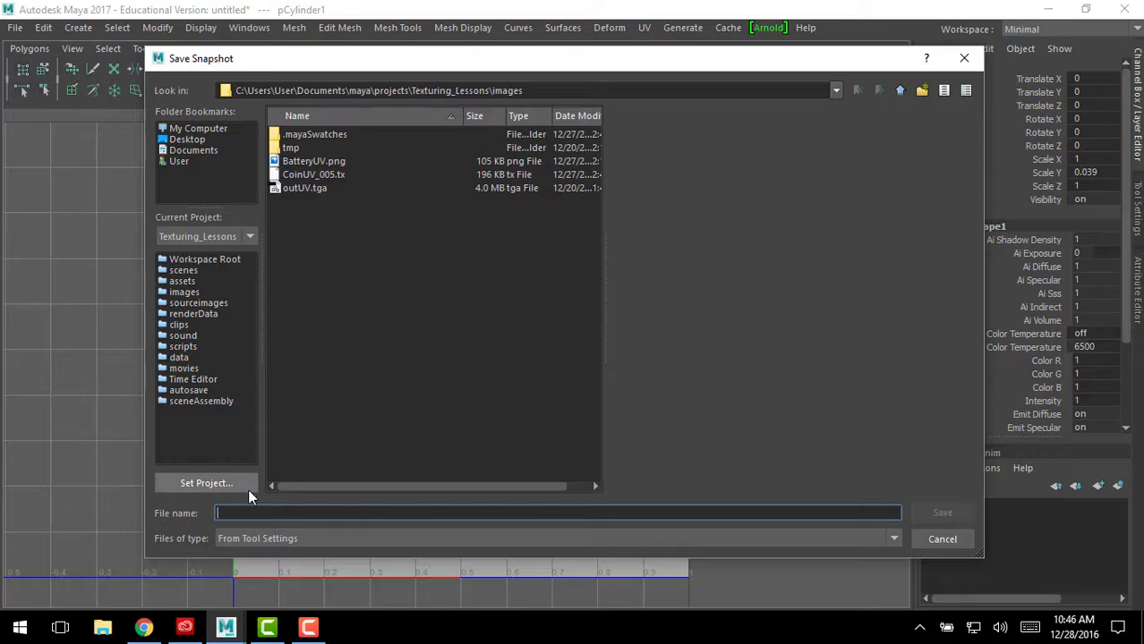
text(Coin)
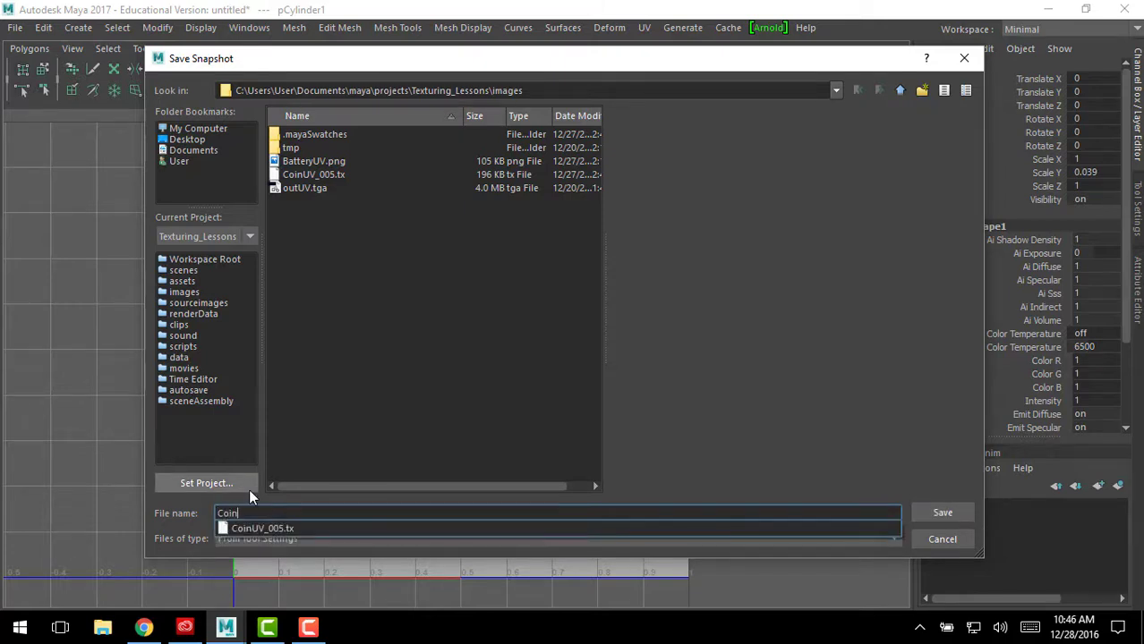
text(UV-)
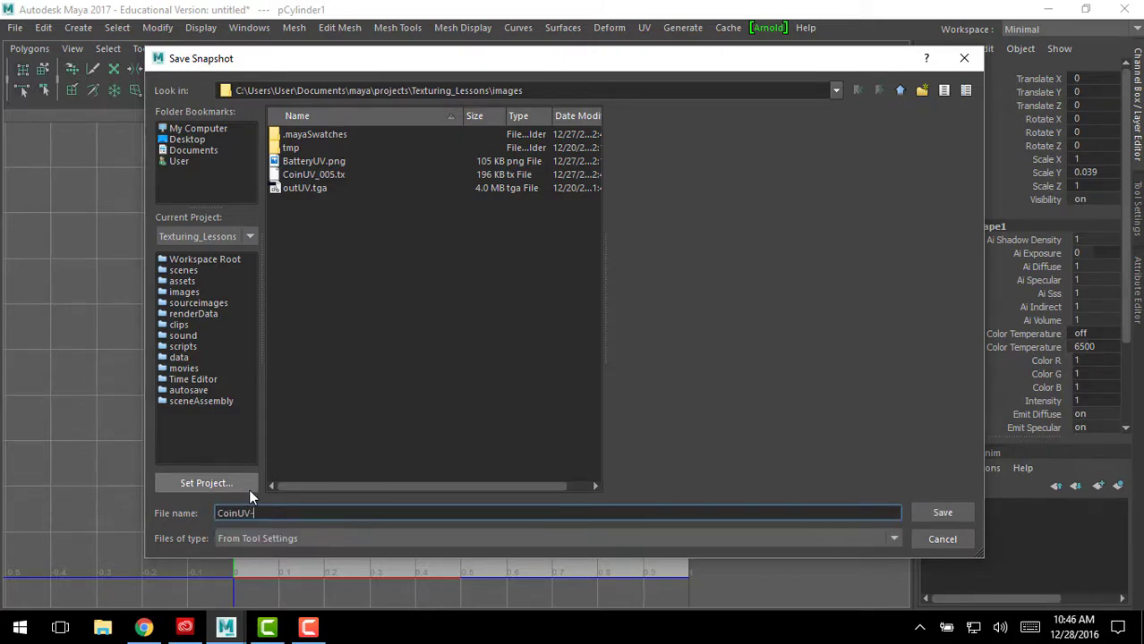
text(Snapshot)
click(945, 516)
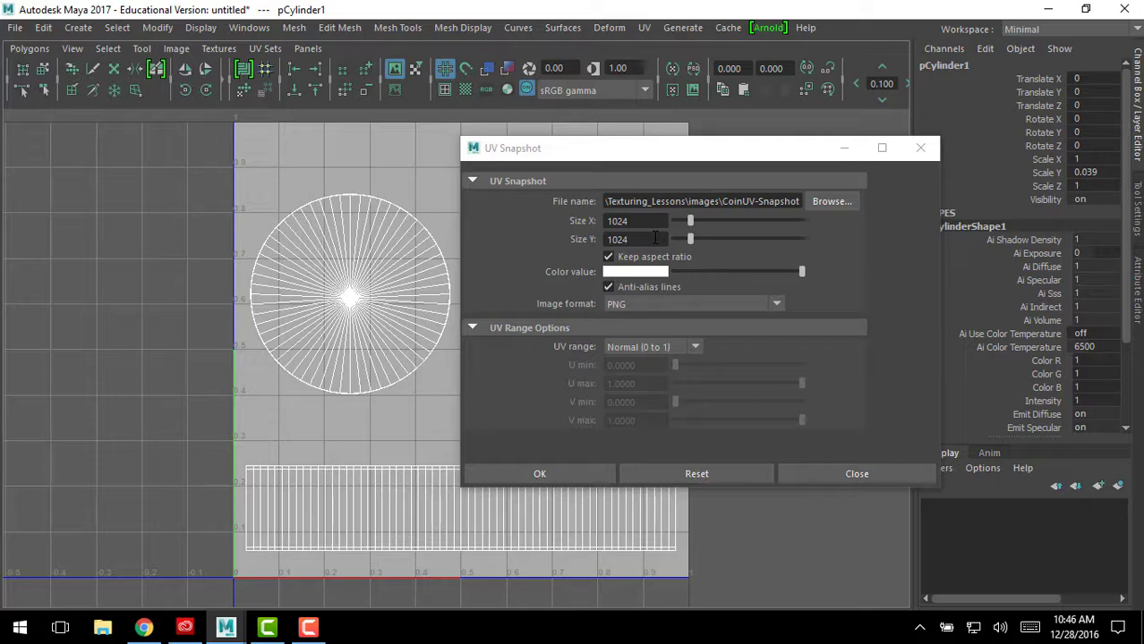
Choose PNG as the snapshot's image format and export the UV layout at 1024 by 1024
click(672, 303)
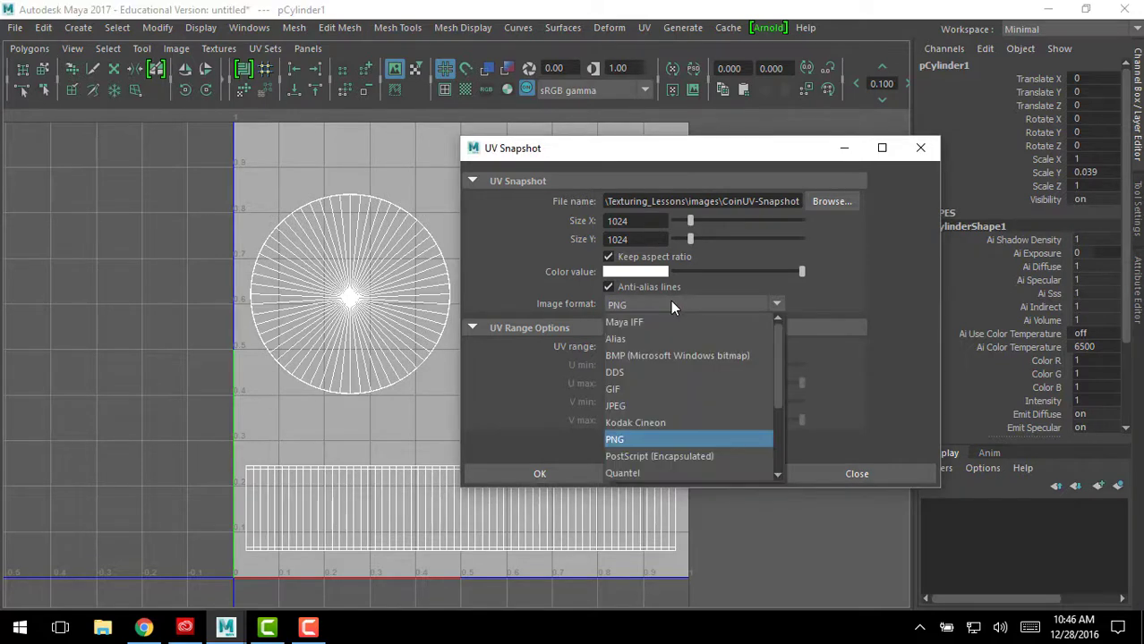
click(670, 302)
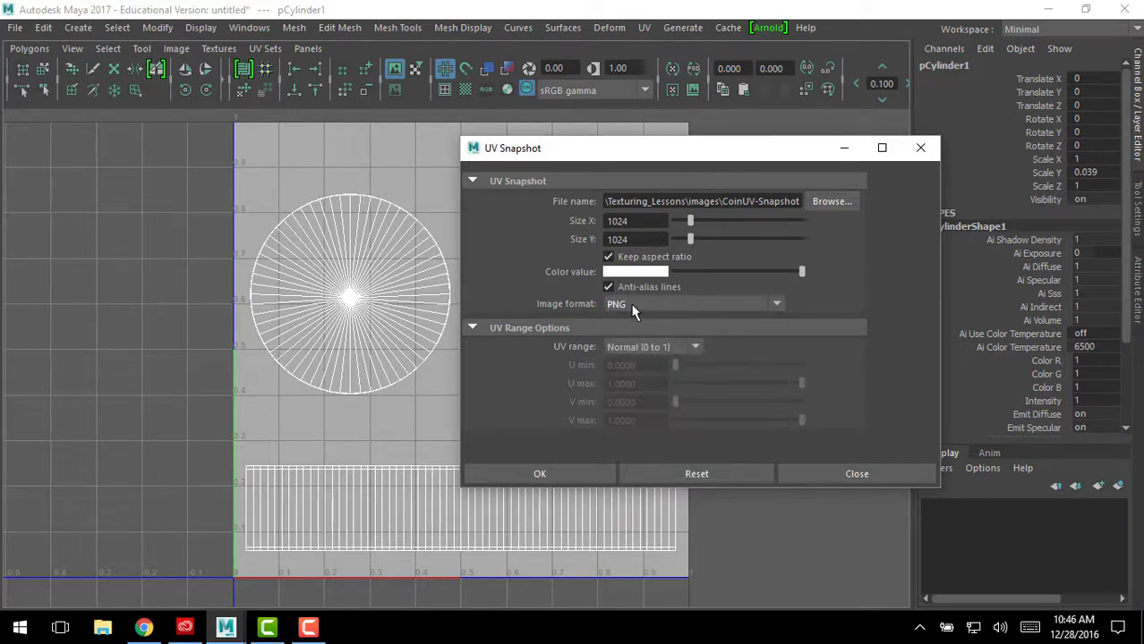
click(637, 305)
click(631, 439)
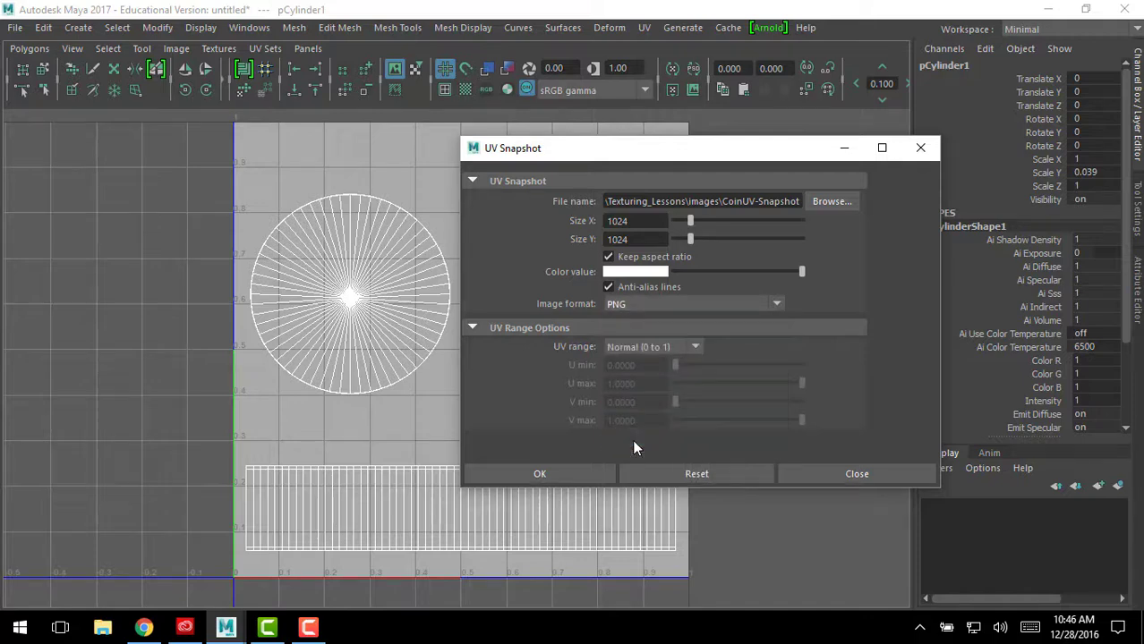
click(571, 475)
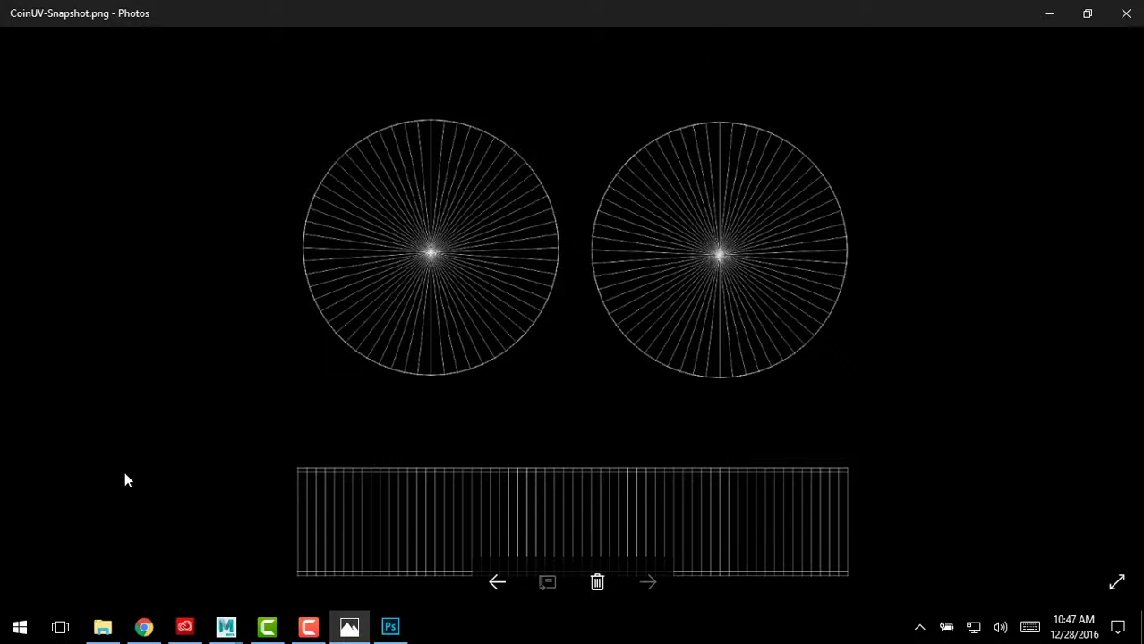
Switch to Chrome's image search results for coins
click(143, 627)
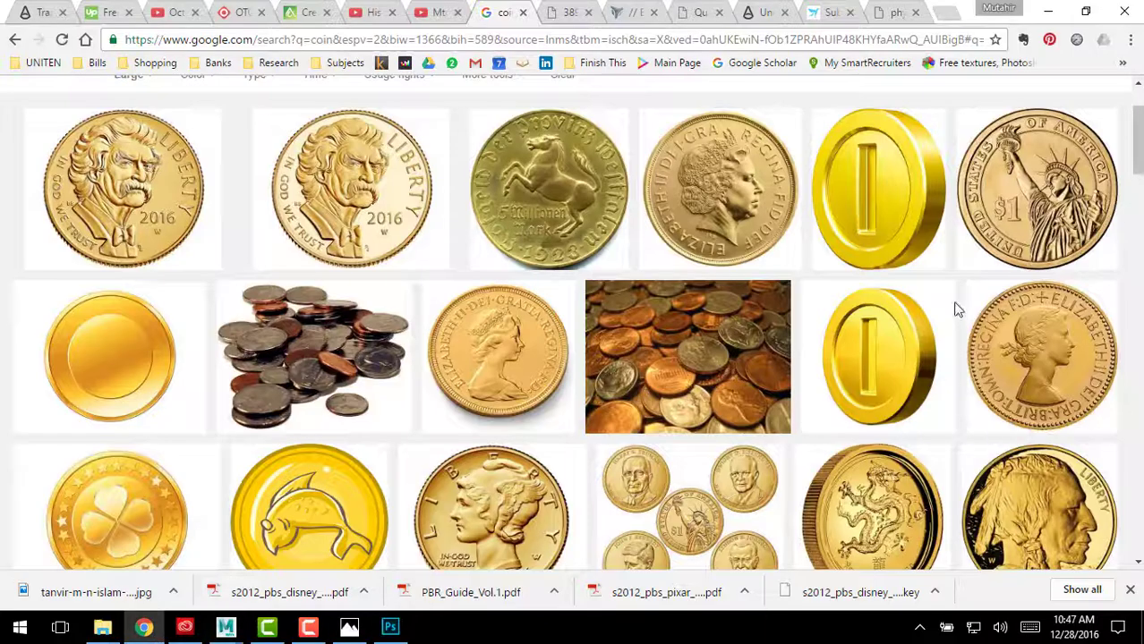